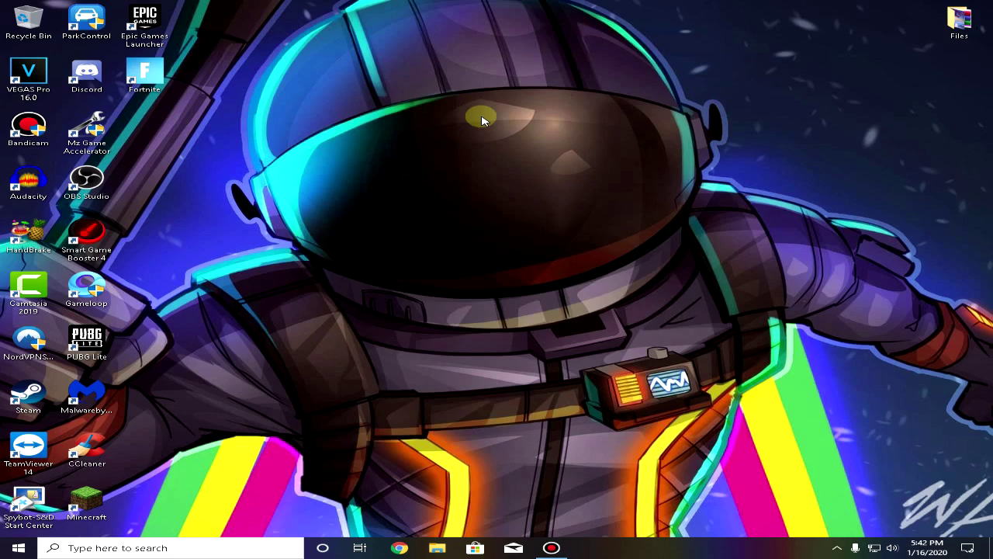
Step: Refresh the desktop and accept the entered creator code in the Support a Creator prompt
right_click(481, 118)
click(501, 148)
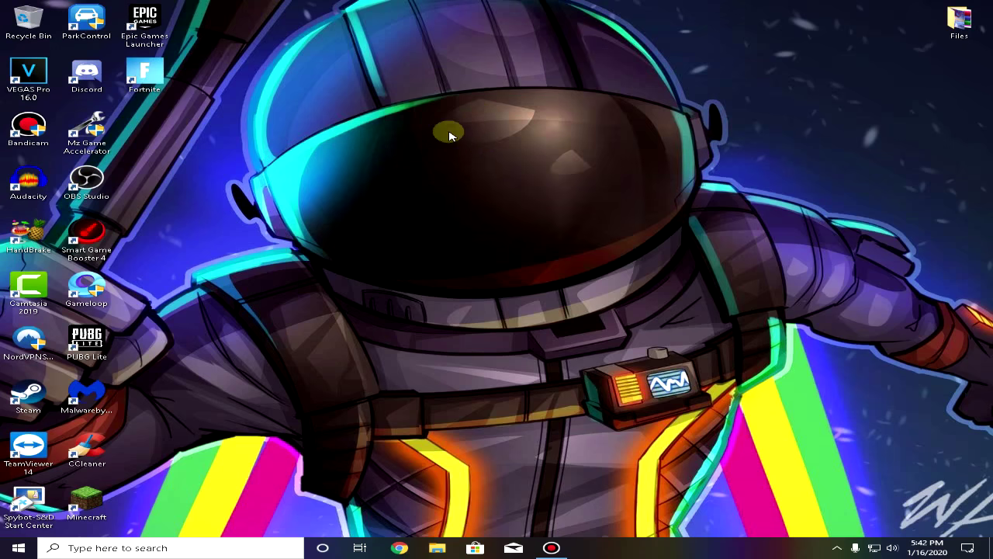
right_click(447, 131)
click(479, 165)
right_click(452, 144)
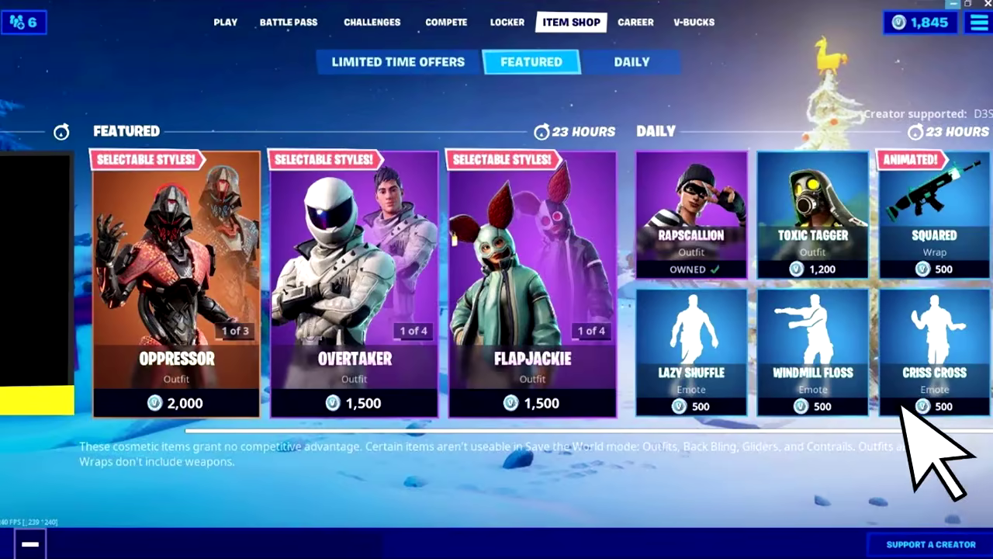
click(930, 535)
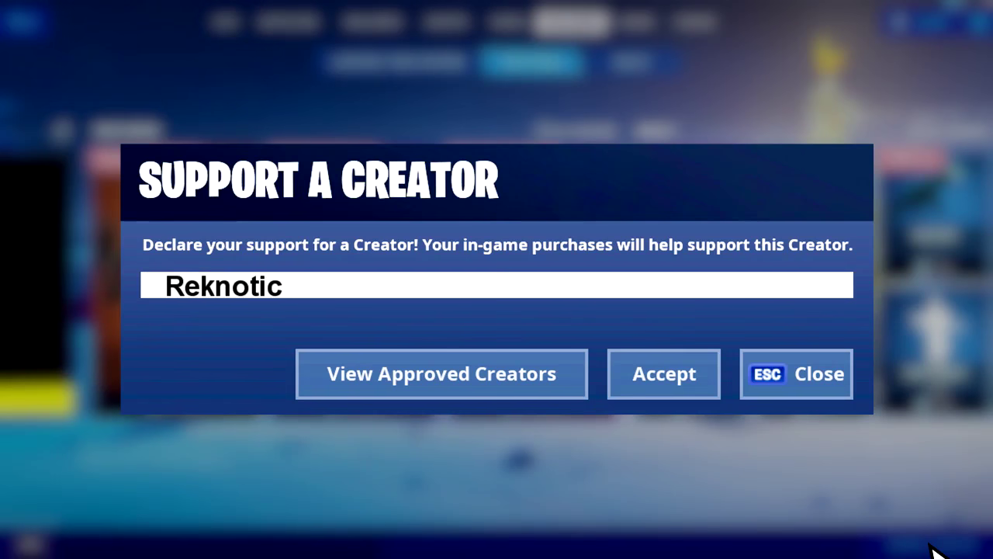
click(650, 394)
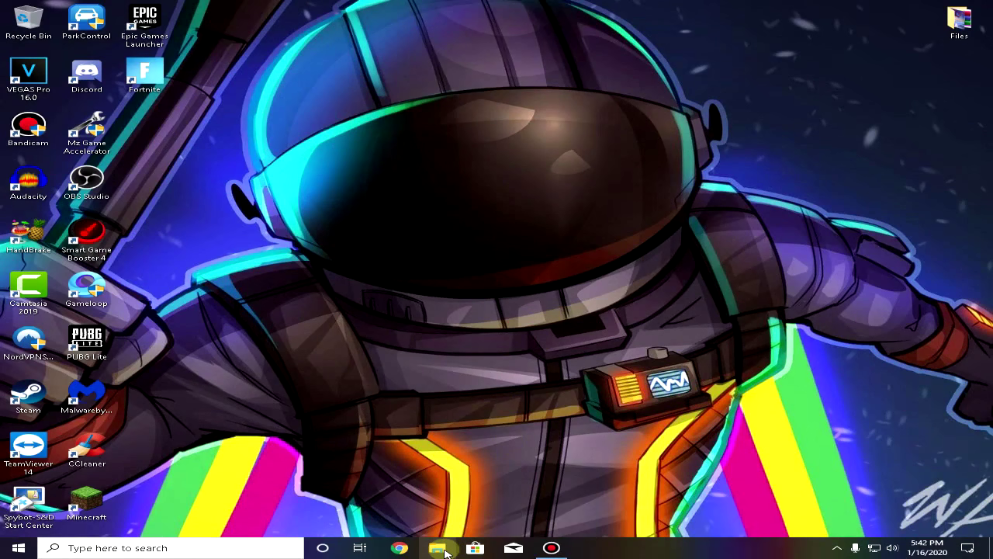
Step: Open File Explorer on This PC
click(444, 553)
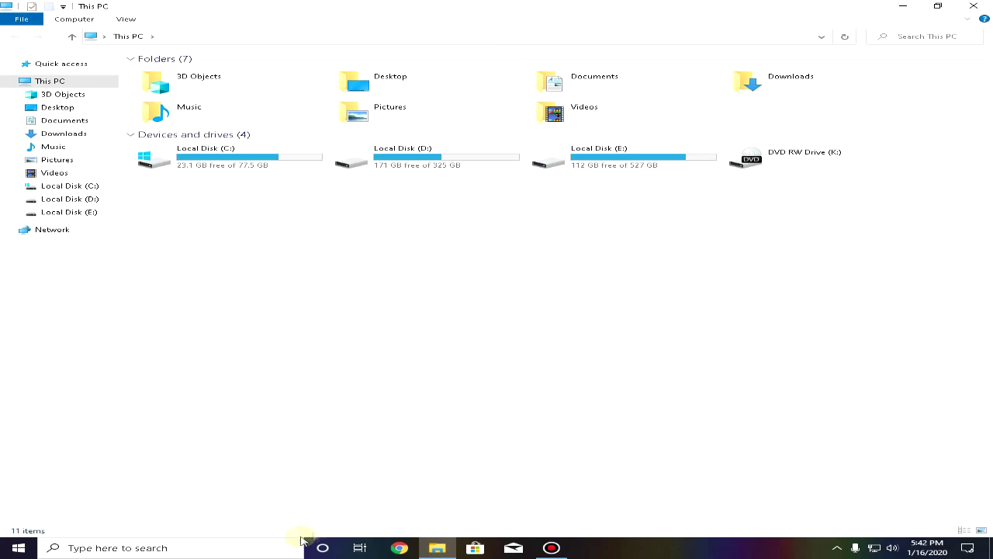
click(247, 547)
text(this)
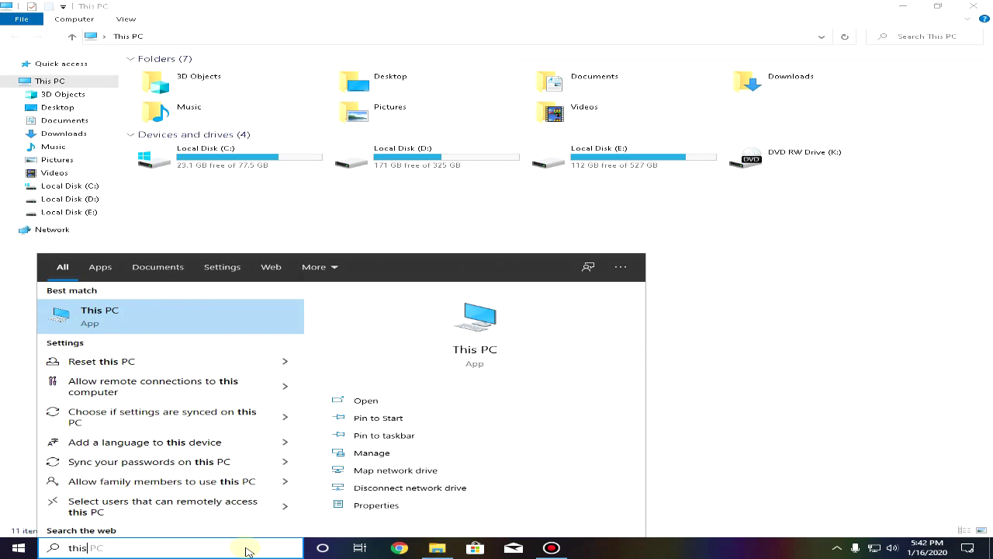
click(807, 322)
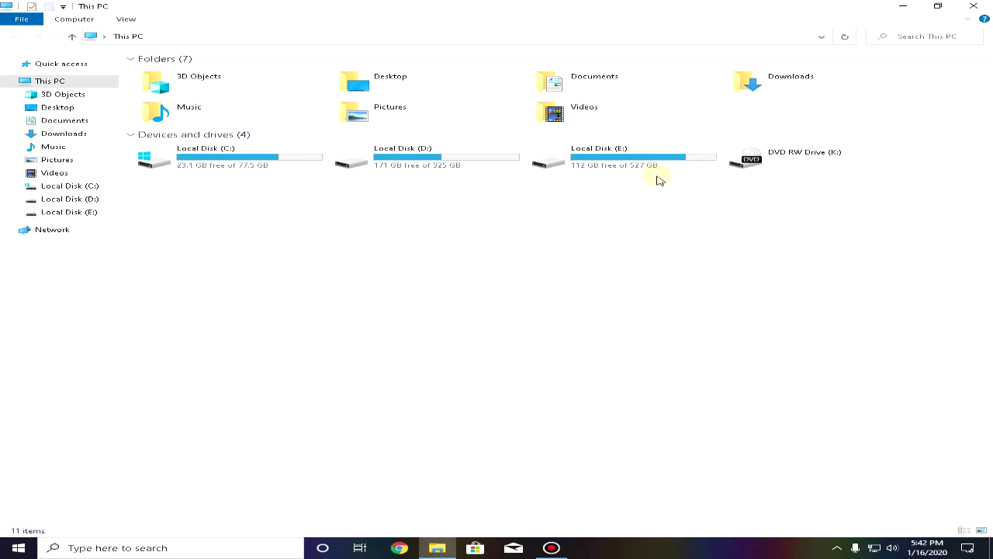
Step: Navigate to Local Disk (E:) > Fortnite > FortniteGame > Binaries > Win64
click(224, 166)
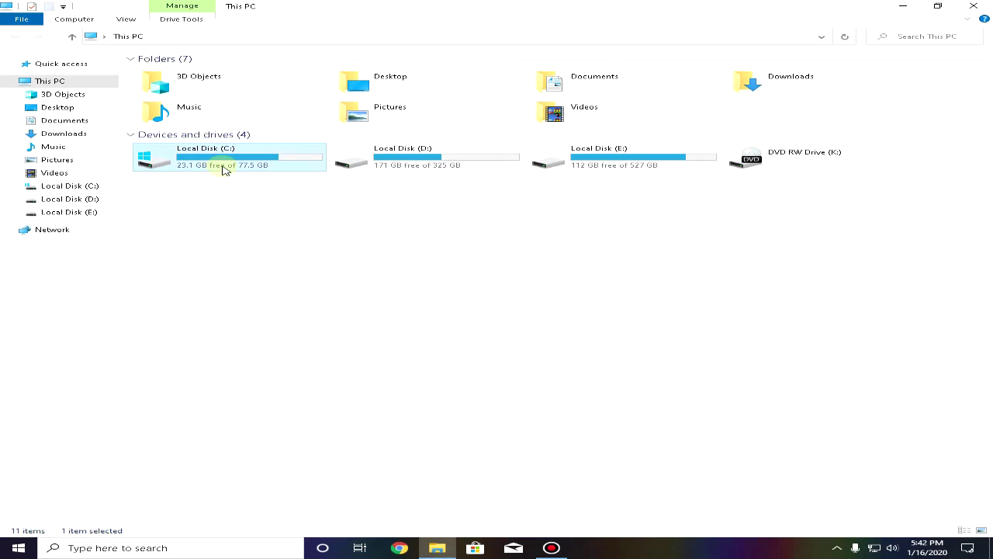
click(631, 163)
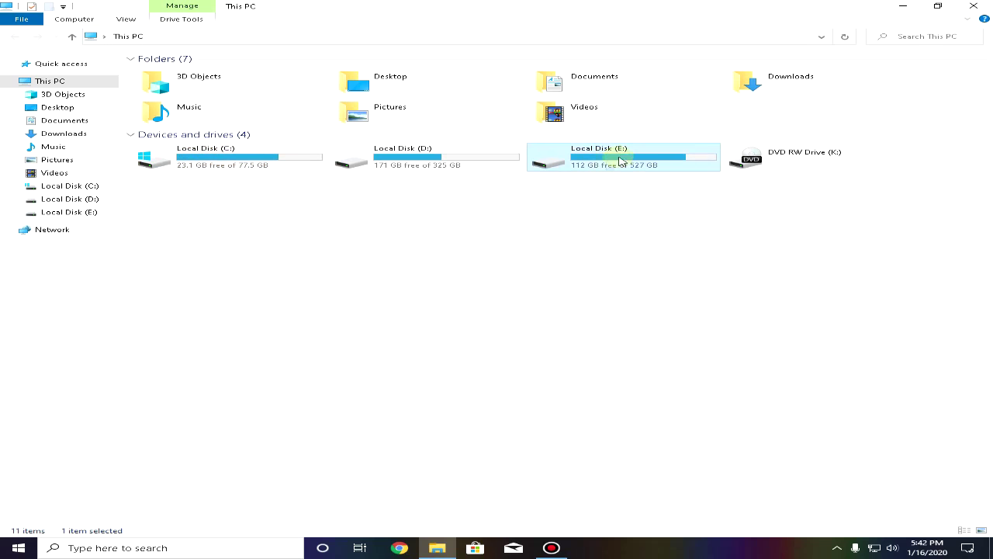
double_click(627, 164)
double_click(167, 95)
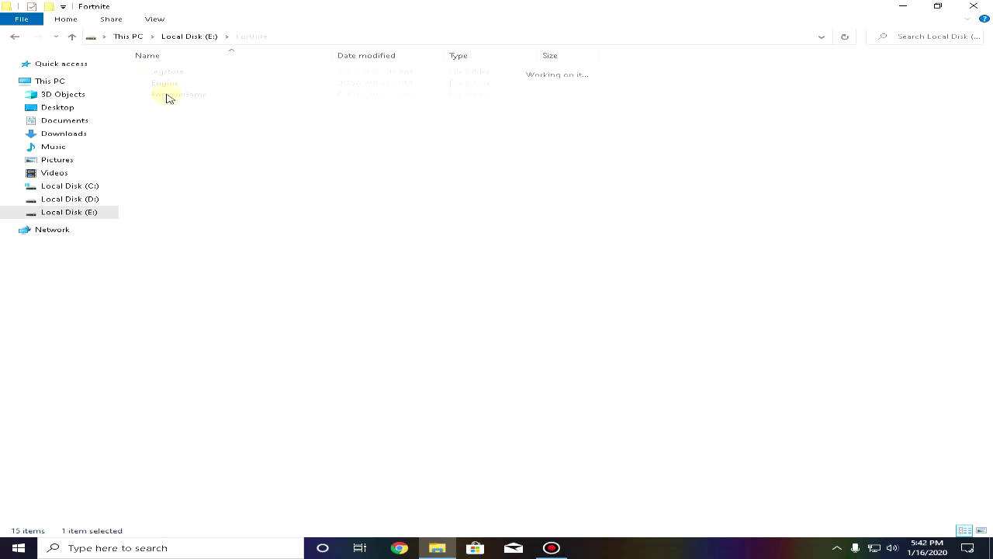
double_click(282, 94)
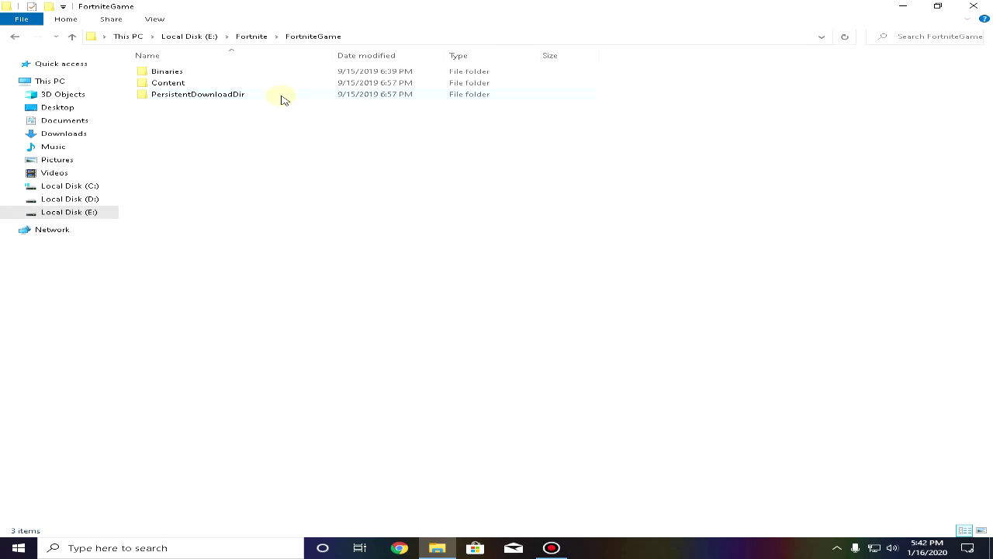
double_click(183, 74)
double_click(184, 83)
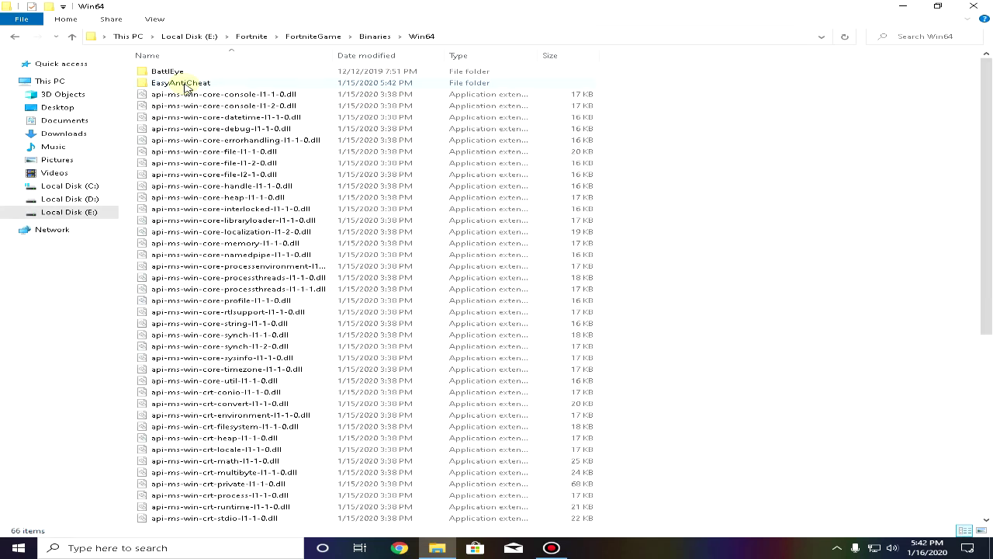
Step: Scroll down and select only the FortniteClient-Win64-Shipping executable
scroll(375, 272, down, 5)
scroll(375, 271, down, 4)
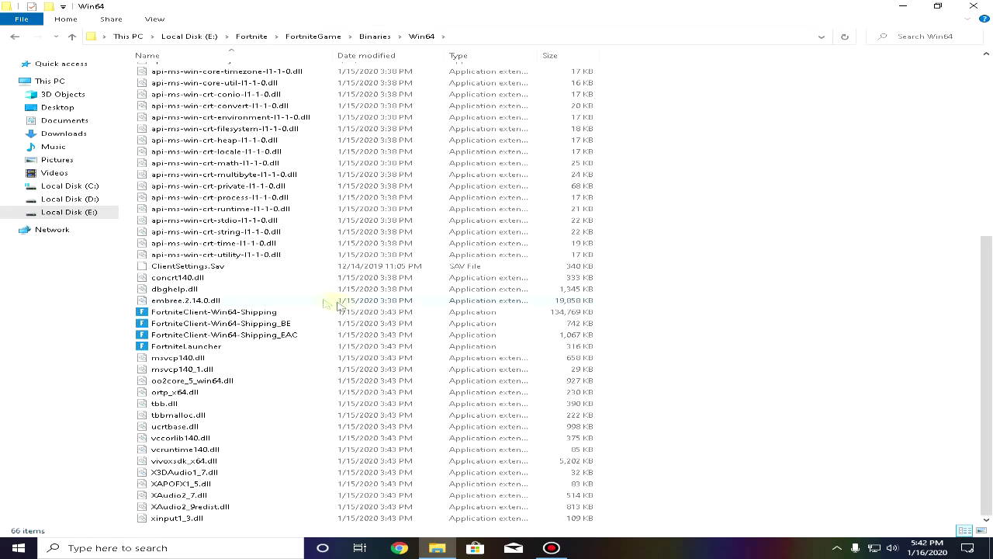
click(248, 313)
shift+click(217, 348)
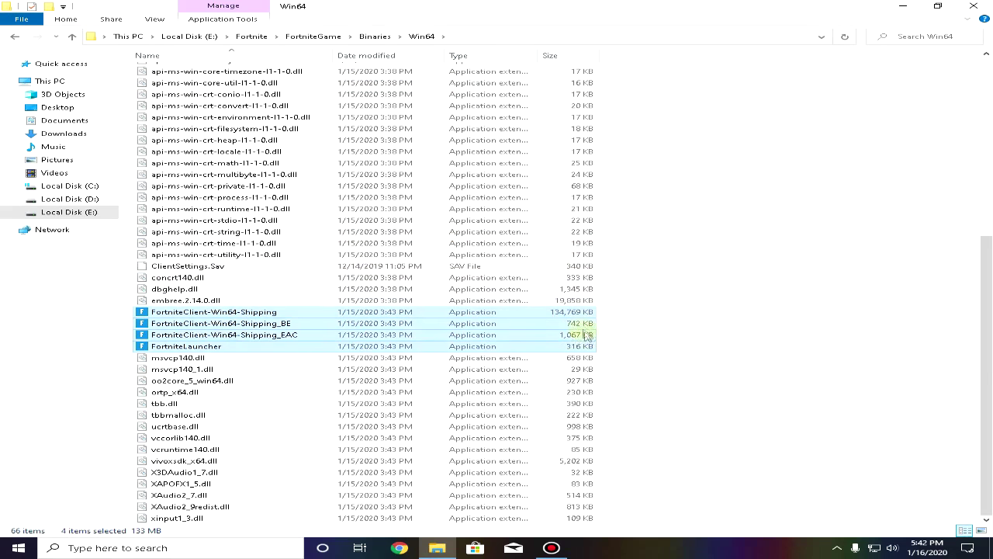
click(131, 318)
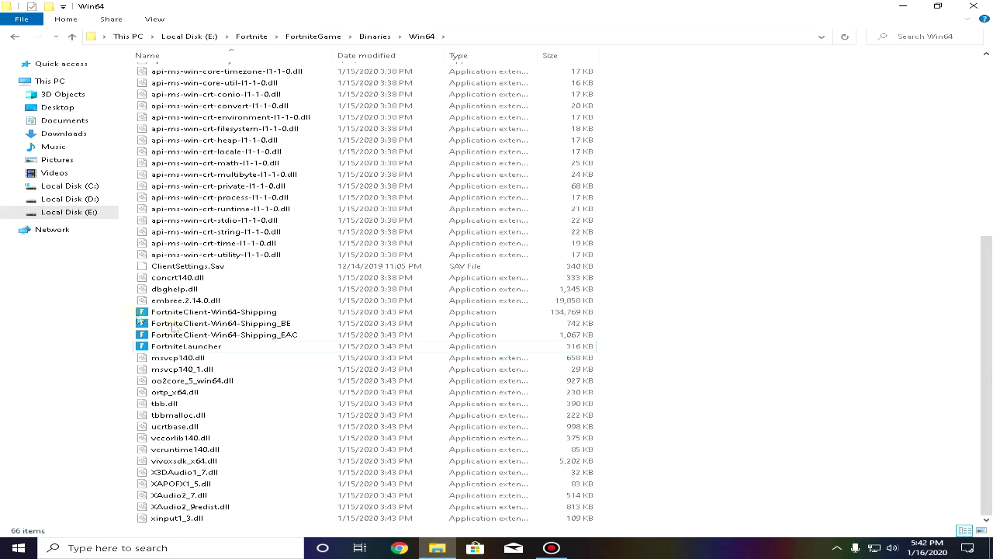
click(217, 313)
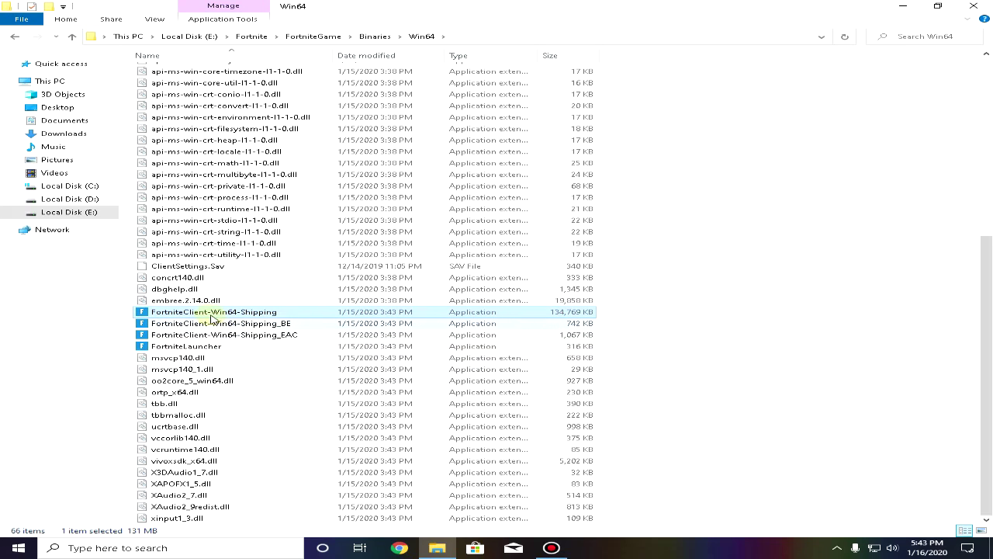
Step: In FortniteClient-Win64-Shipping's Compatibility properties, override high DPI scaling with Application and apply
right_click(210, 314)
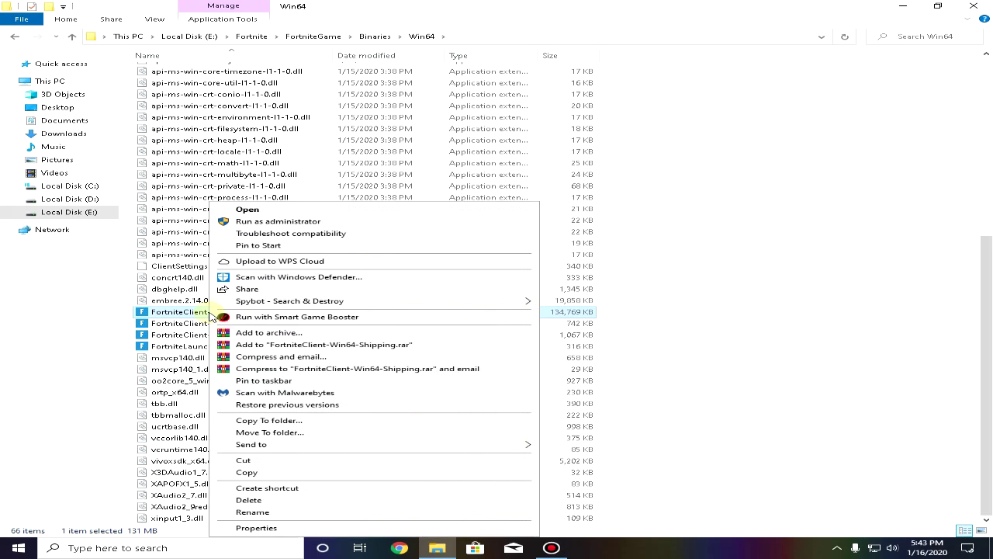
click(264, 528)
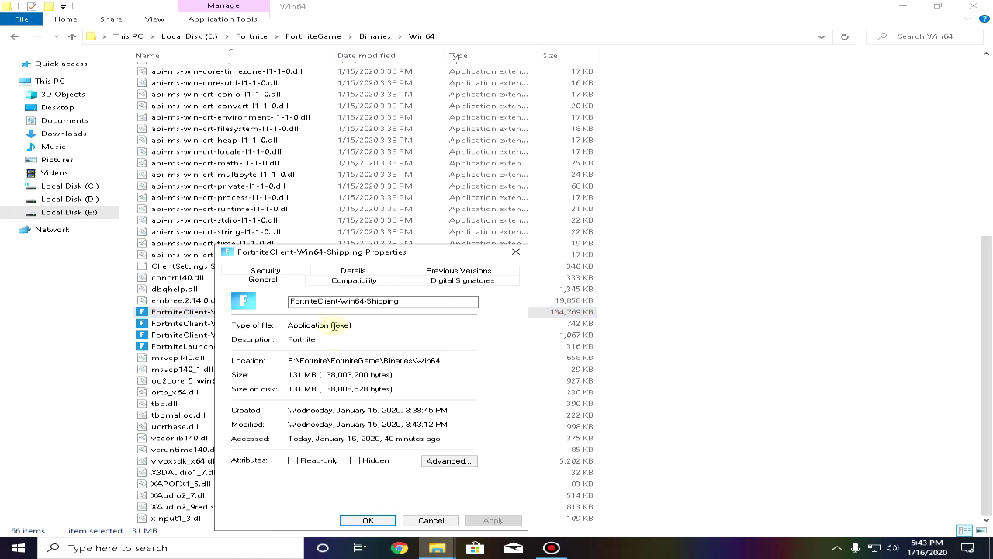
drag(319, 259, 440, 150)
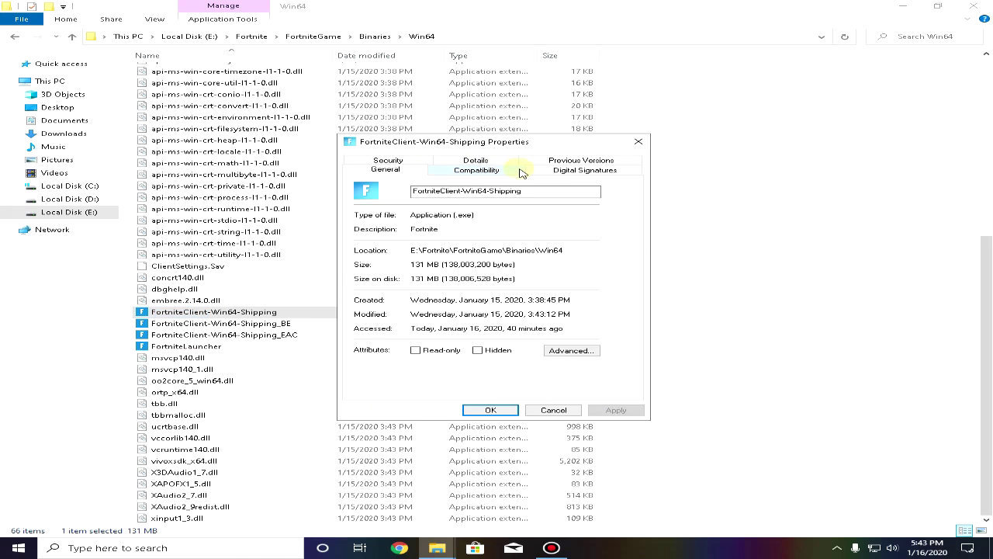
click(512, 167)
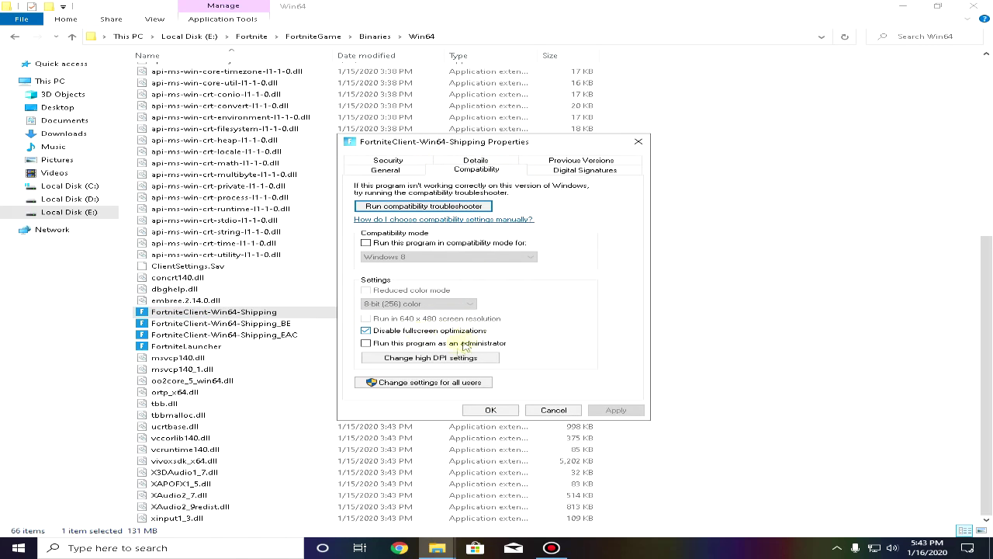
click(427, 359)
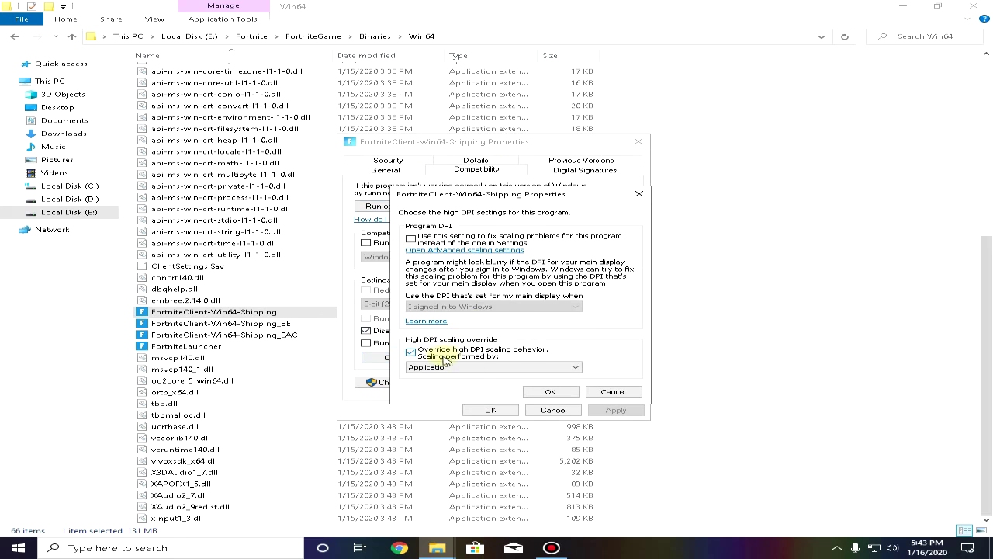
click(446, 367)
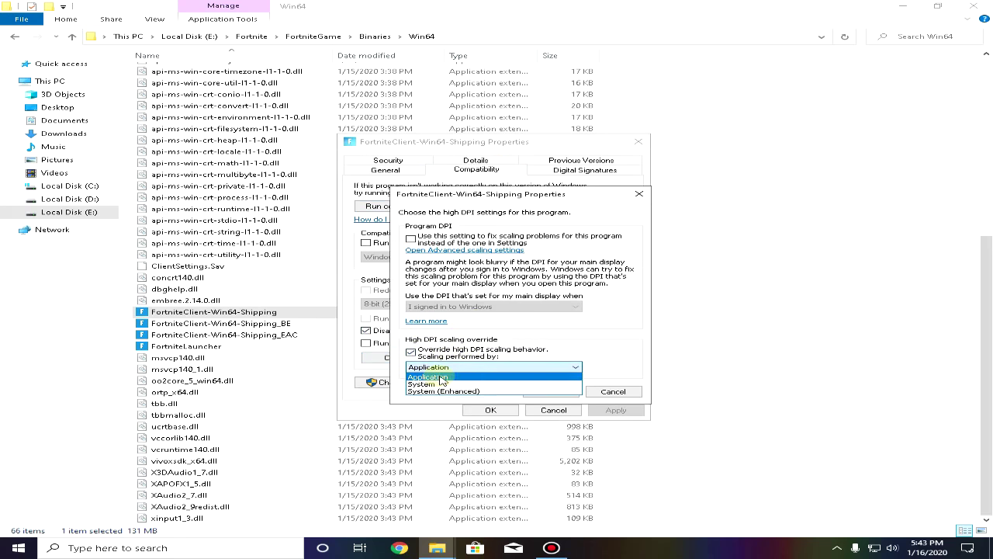
click(448, 366)
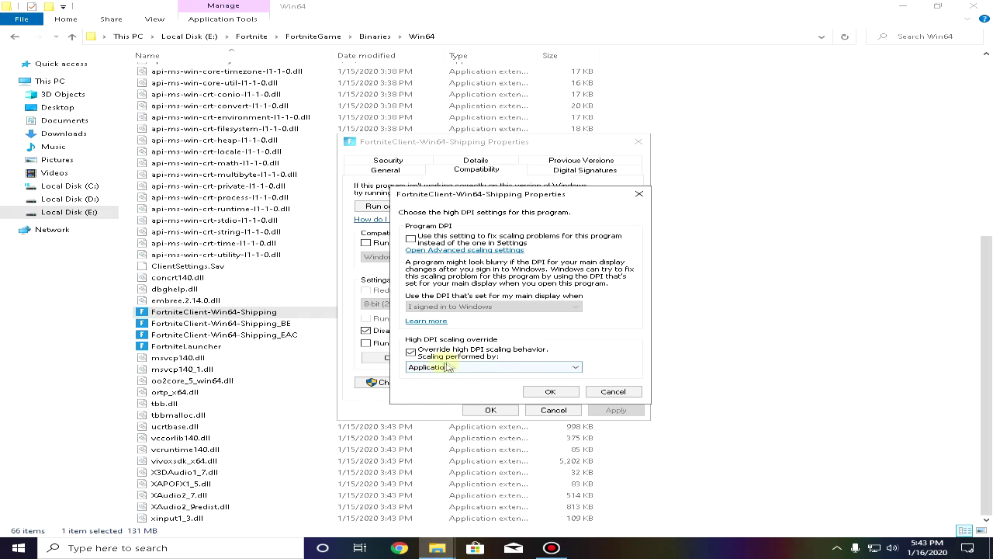
click(541, 394)
click(616, 410)
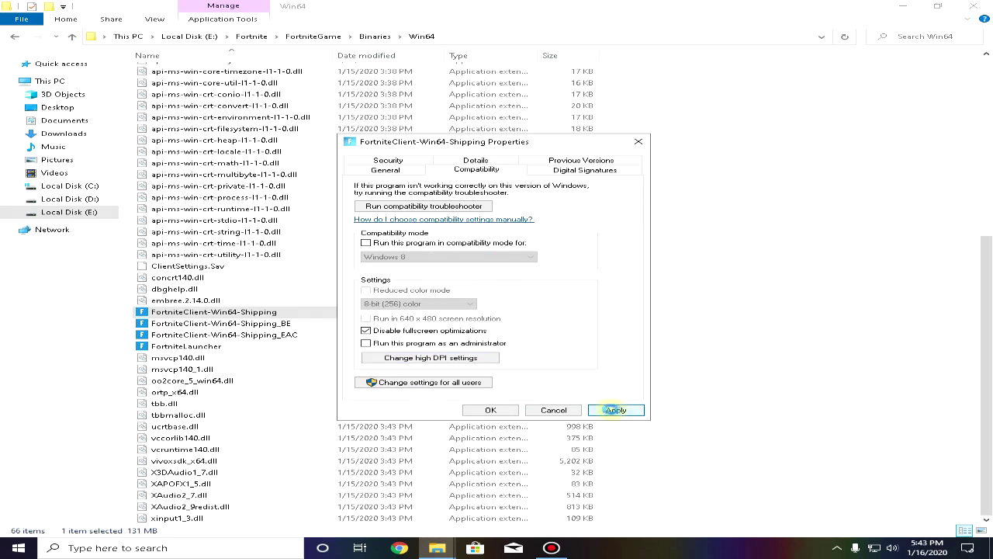
click(504, 417)
Step: Disable fullscreen optimizations and override high DPI scaling for FortniteClient-Win64-Shipping_BE
click(259, 323)
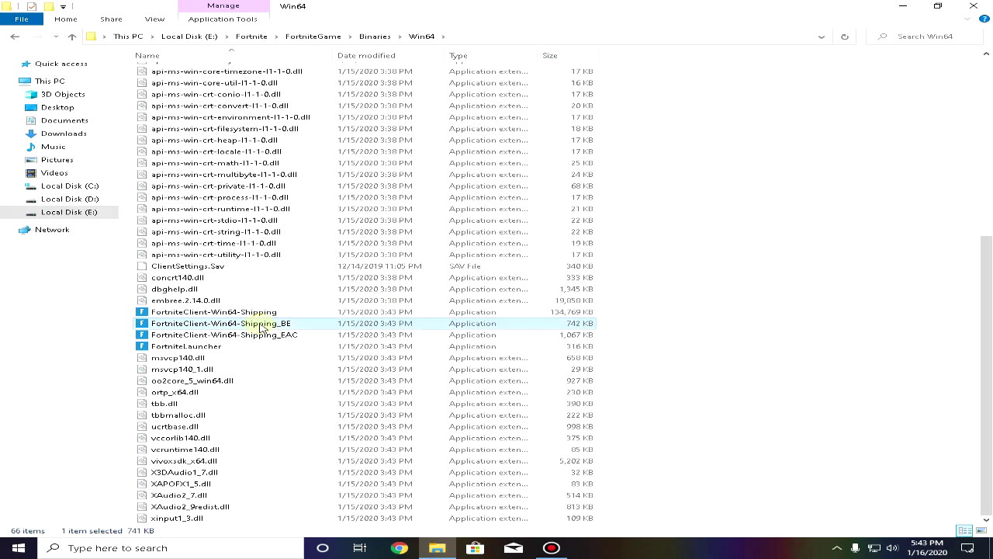
right_click(259, 323)
click(314, 528)
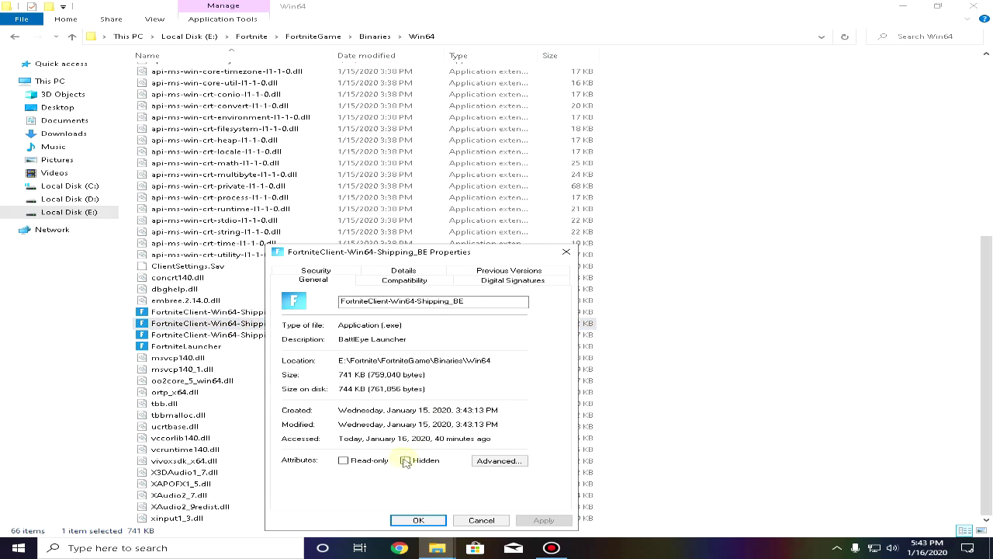
click(402, 280)
click(294, 440)
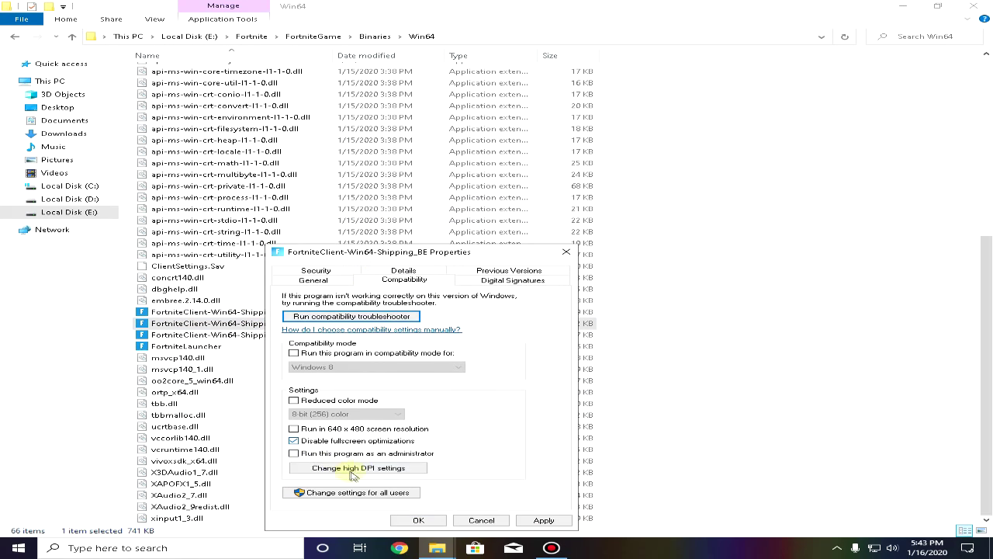
click(348, 468)
click(478, 501)
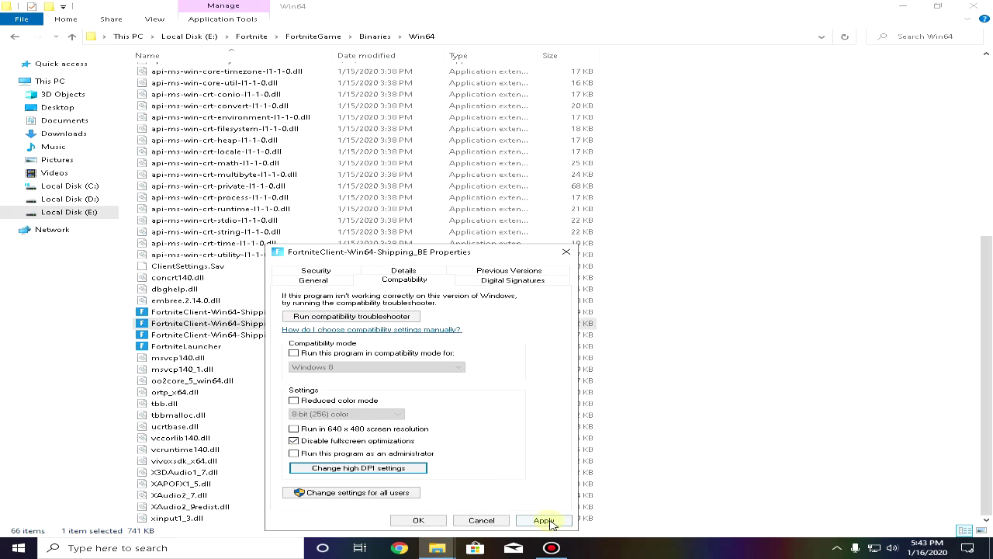
click(543, 520)
click(419, 520)
Step: Confirm the high DPI settings in FortniteClient-Win64-Shipping_EAC's compatibility properties
right_click(264, 335)
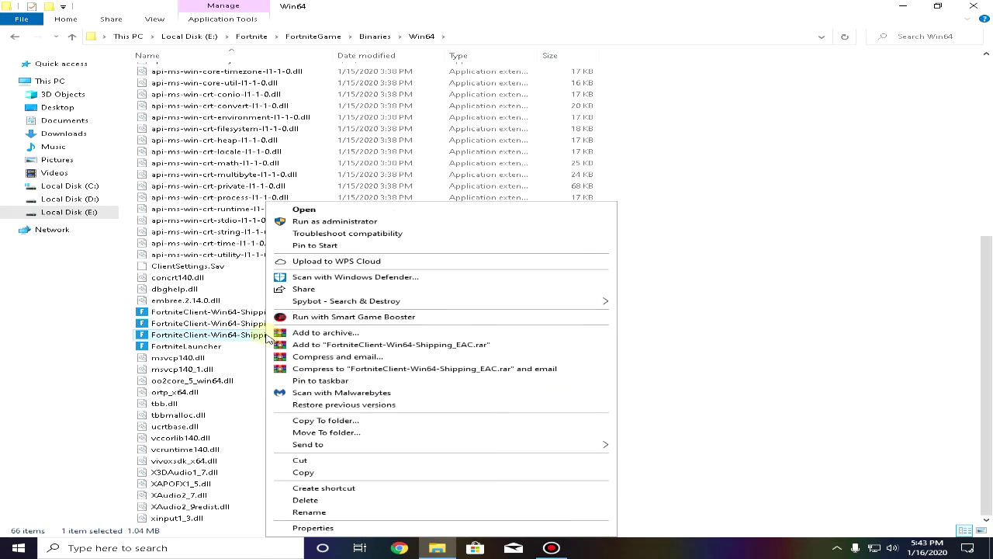
click(315, 527)
click(411, 280)
drag(413, 252, 538, 104)
click(490, 319)
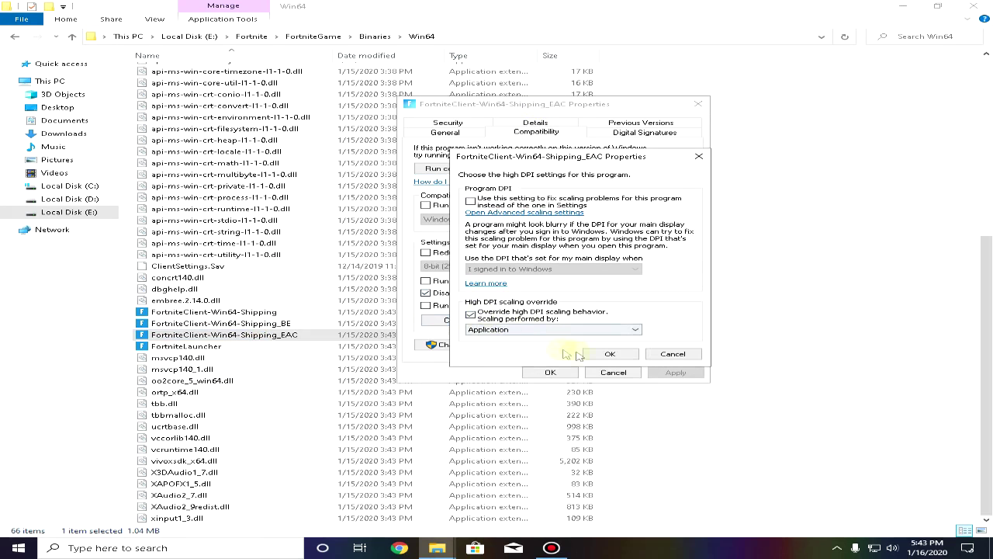
click(666, 351)
click(550, 371)
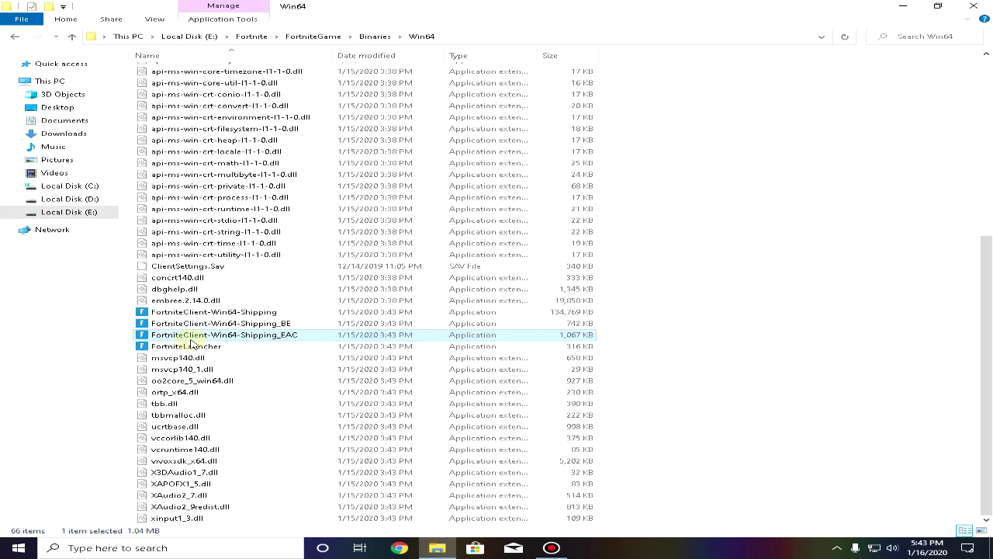
Step: Override high-DPI scaling for FortniteLauncher in its compatibility properties and save
right_click(195, 347)
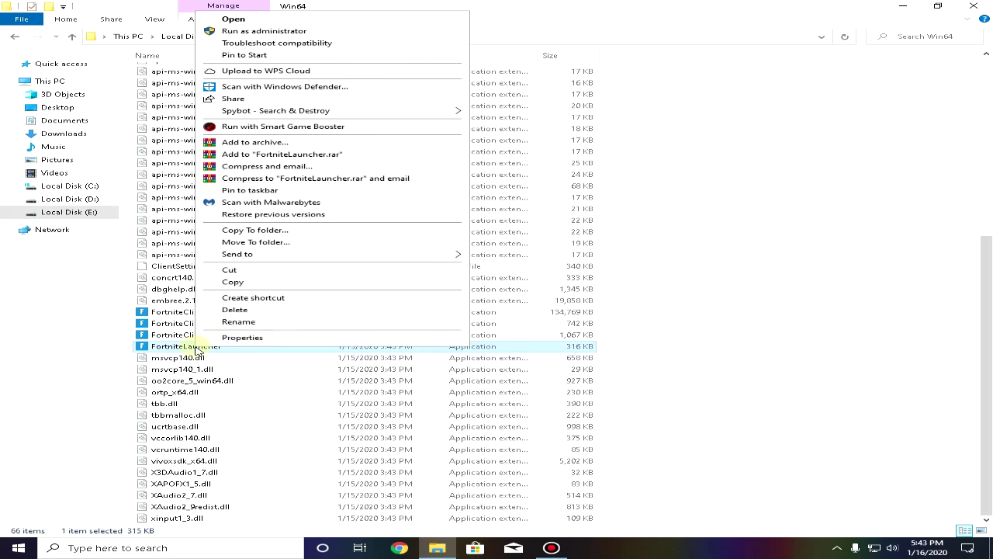
click(254, 338)
click(336, 281)
drag(311, 254, 470, 138)
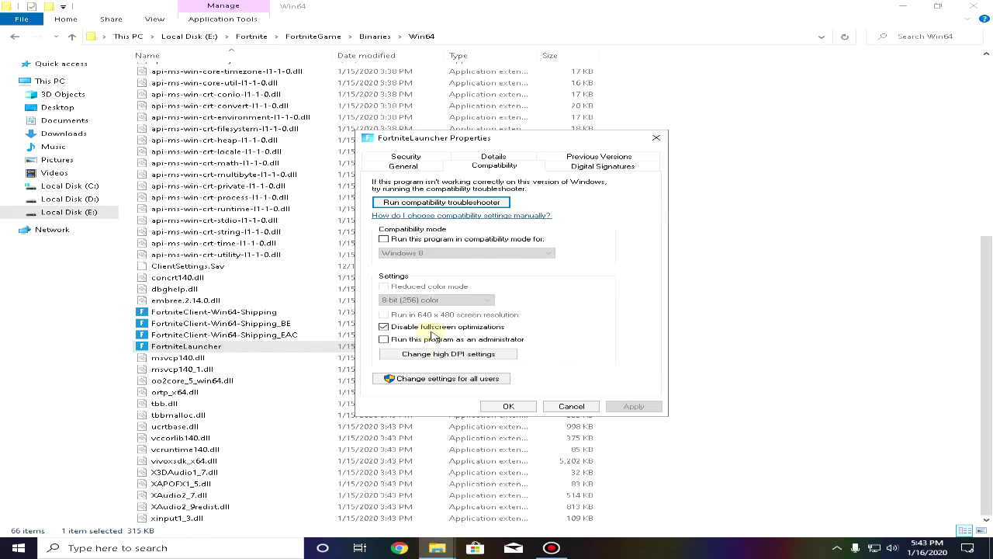
click(481, 355)
click(502, 347)
click(574, 389)
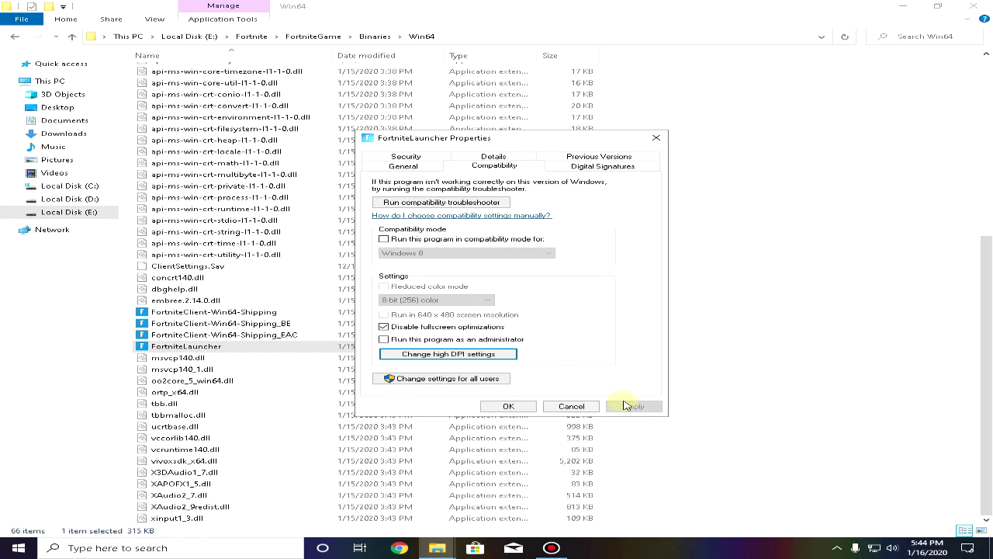
click(508, 406)
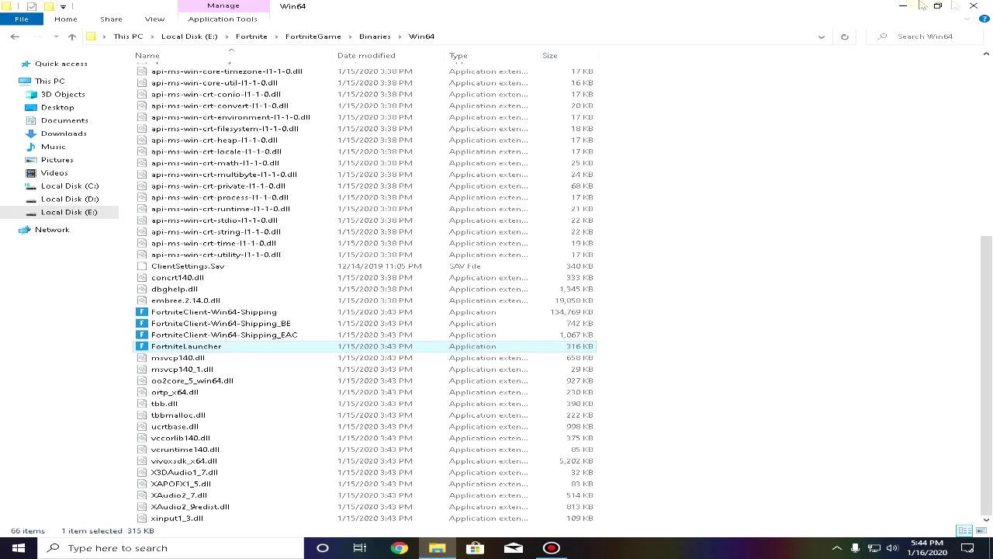
Step: Close File Explorer and open Performance Options via This PC's Advanced system settings
click(974, 5)
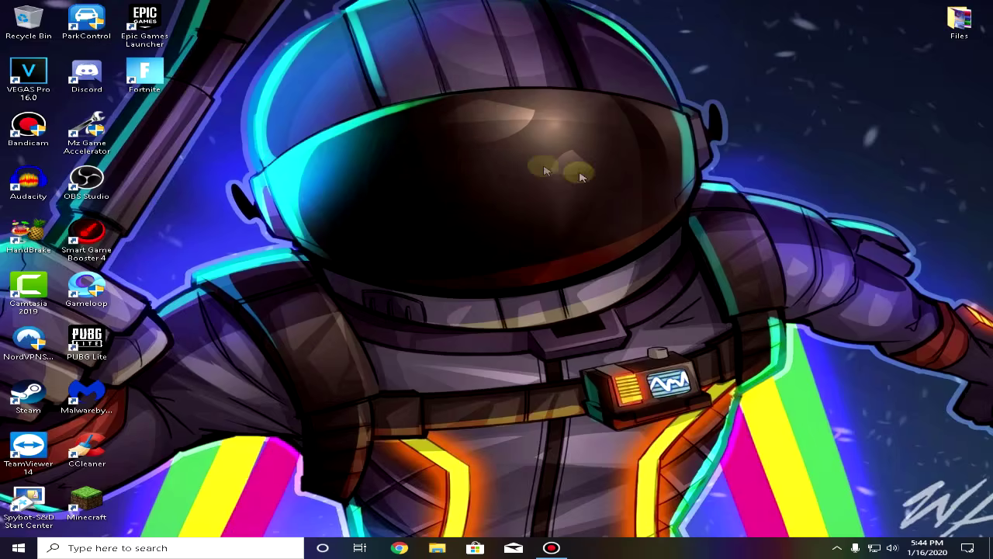
right_click(487, 151)
click(463, 182)
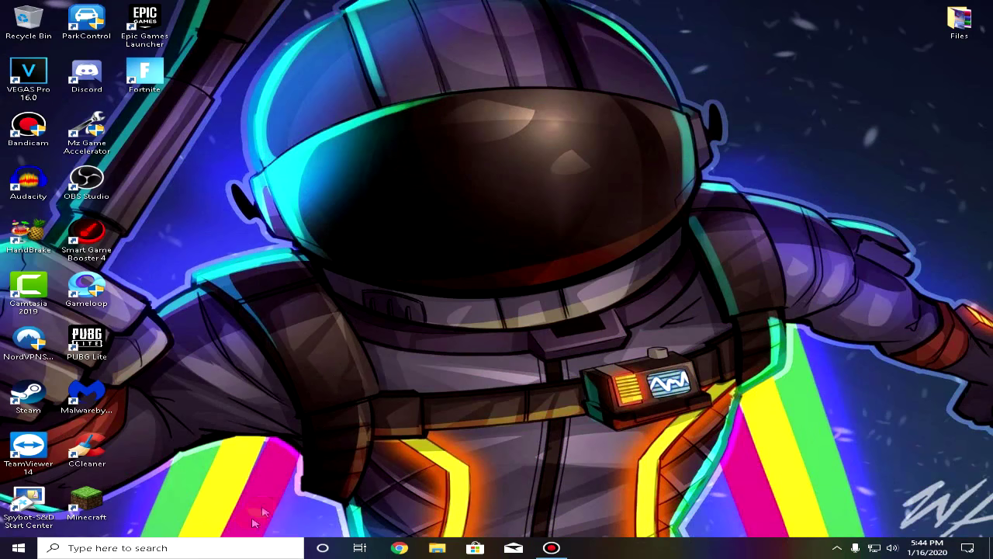
click(231, 545)
text(this)
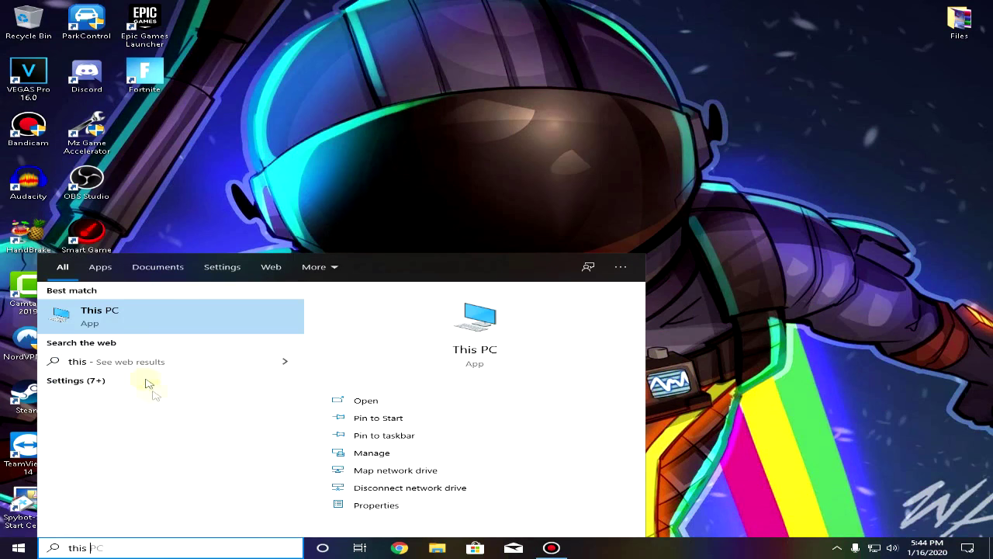
right_click(102, 318)
click(210, 417)
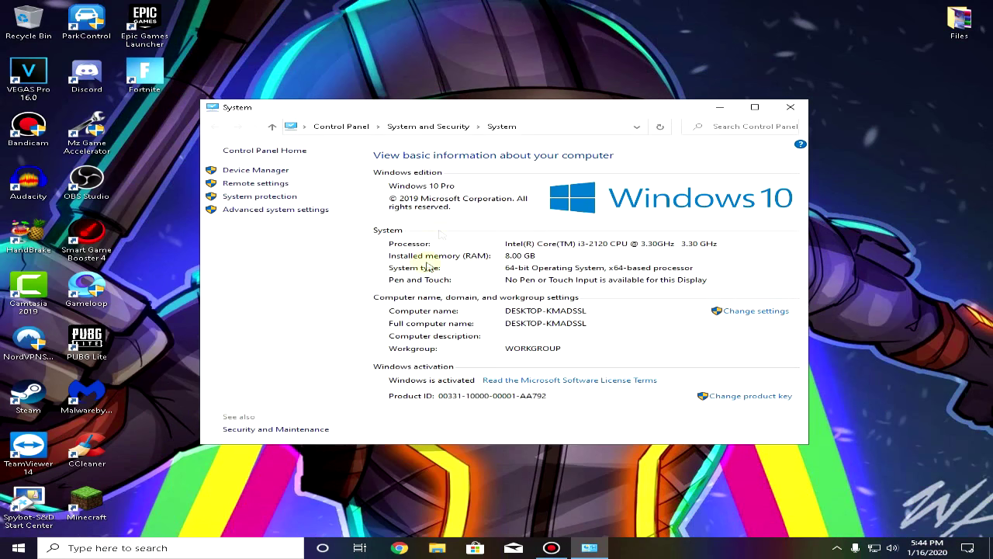
click(303, 211)
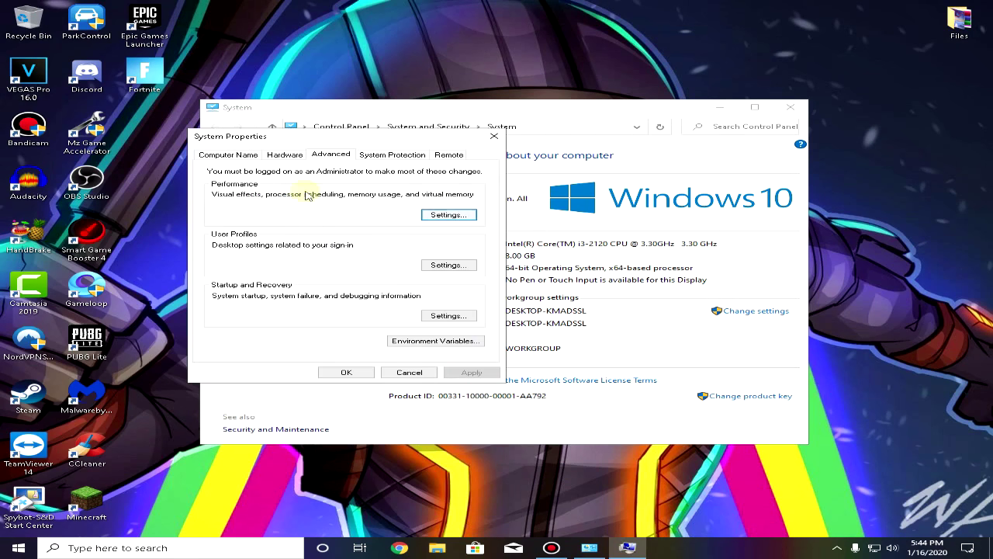
click(469, 217)
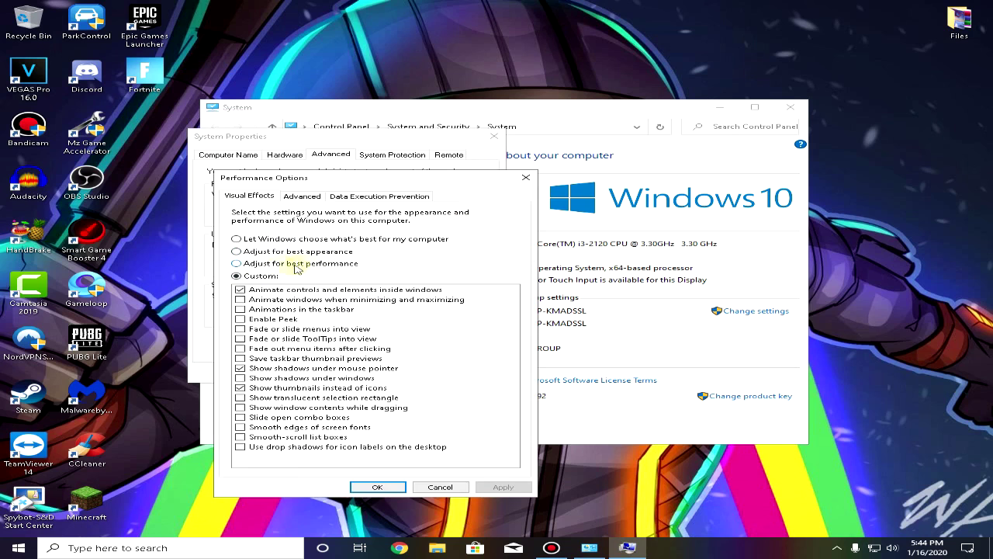
Step: Set visual effects to best performance, keeping pointer shadows, thumbnails and smooth screen fonts, then apply
click(329, 264)
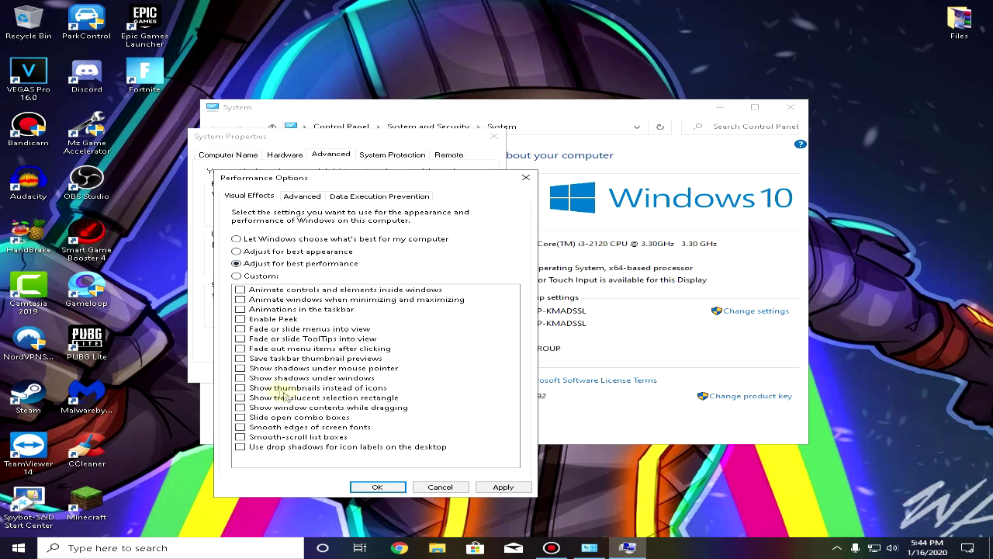
click(240, 368)
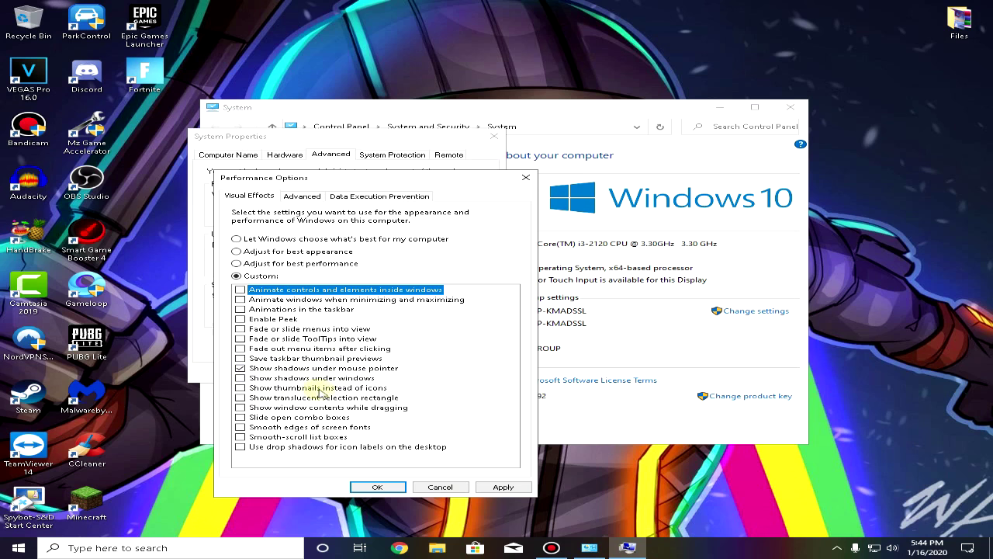
click(322, 388)
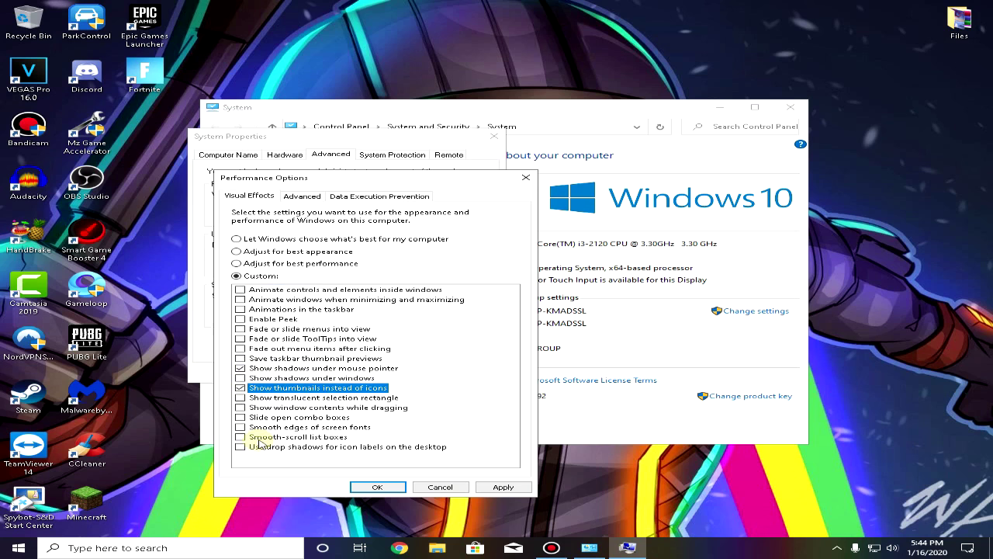
click(306, 428)
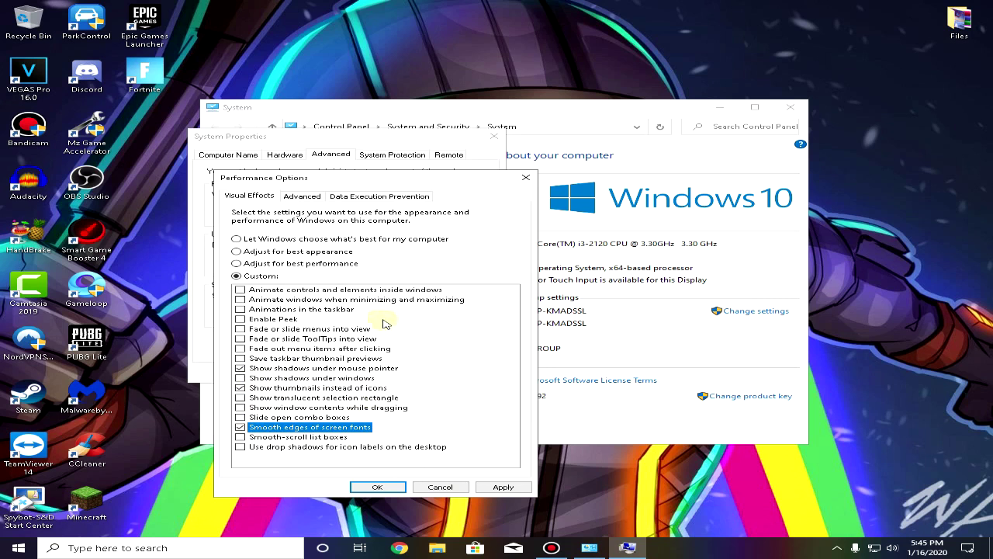
click(504, 487)
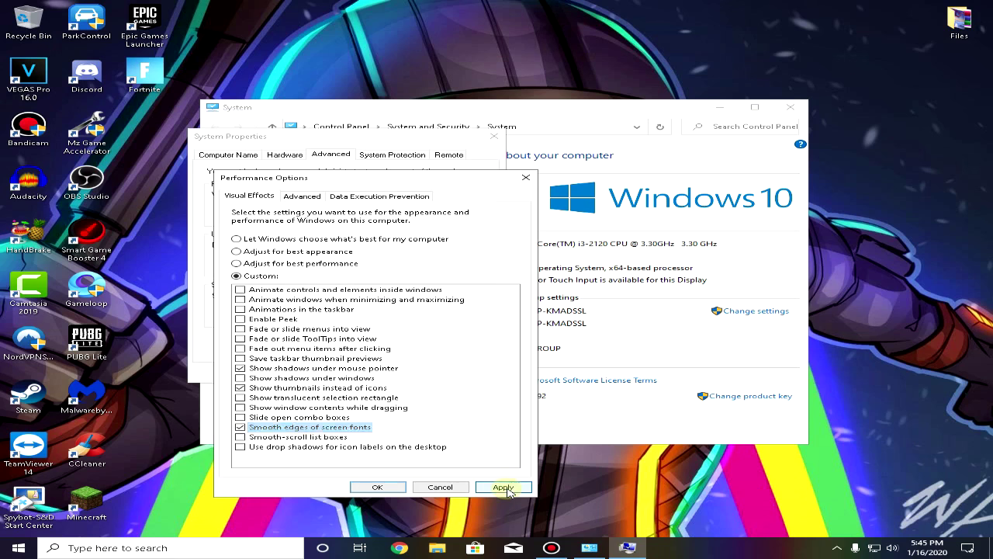
click(377, 487)
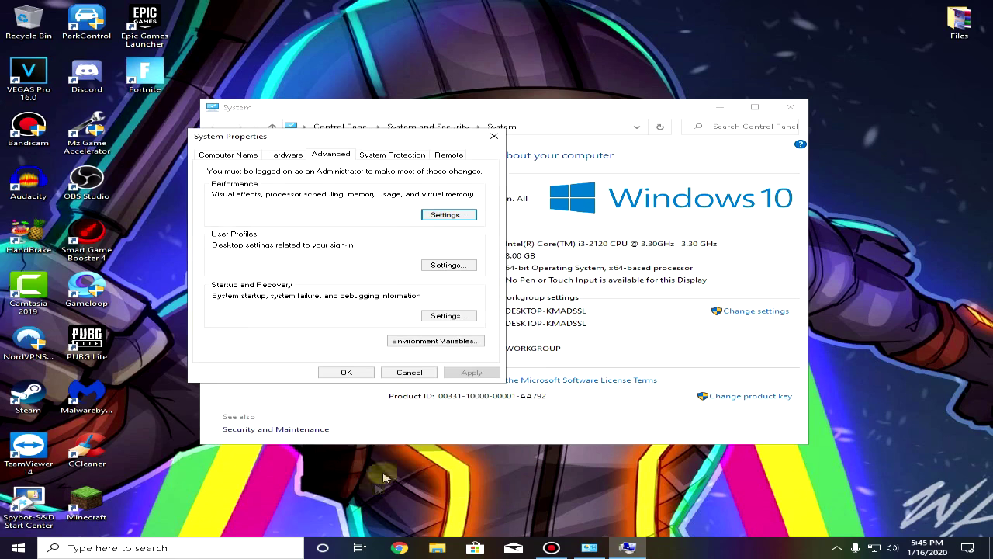
click(347, 373)
click(790, 110)
Step: Launch the Run box from a Windows search for 'run'
right_click(528, 134)
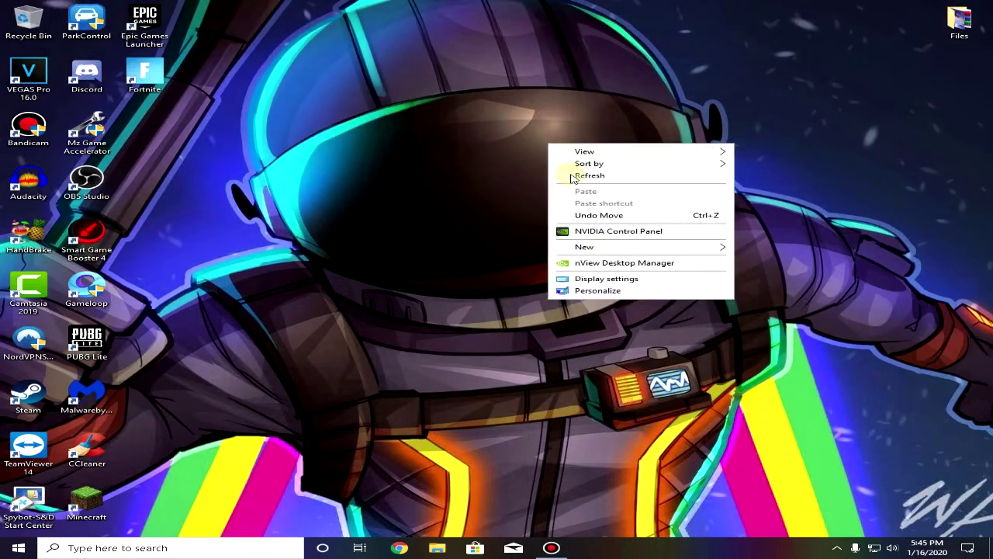
key(Escape)
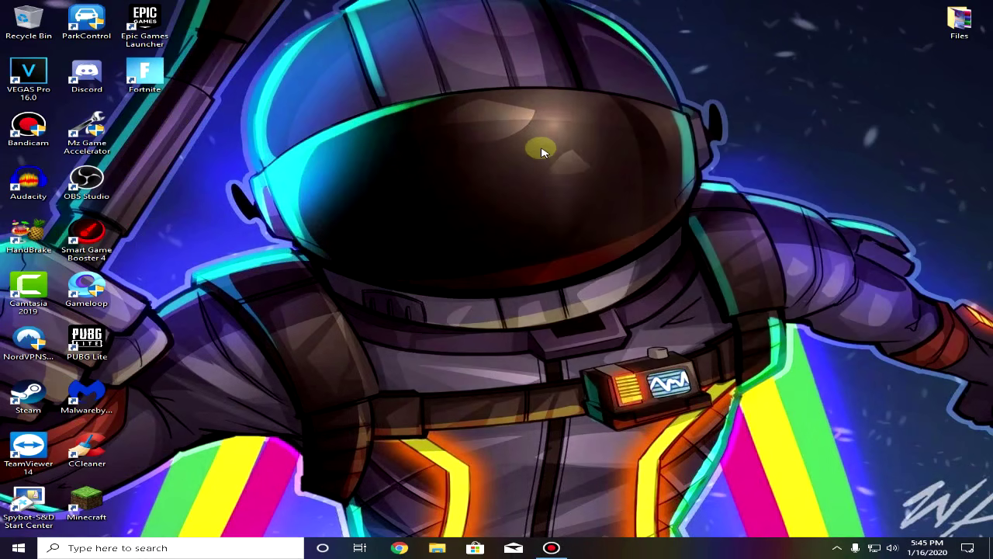
right_click(543, 149)
click(537, 212)
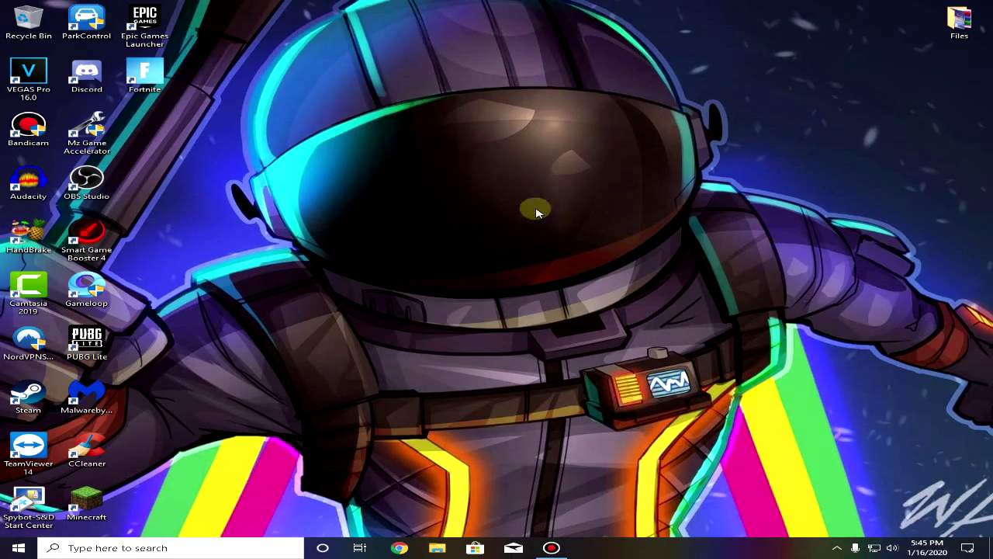
click(260, 548)
text(run)
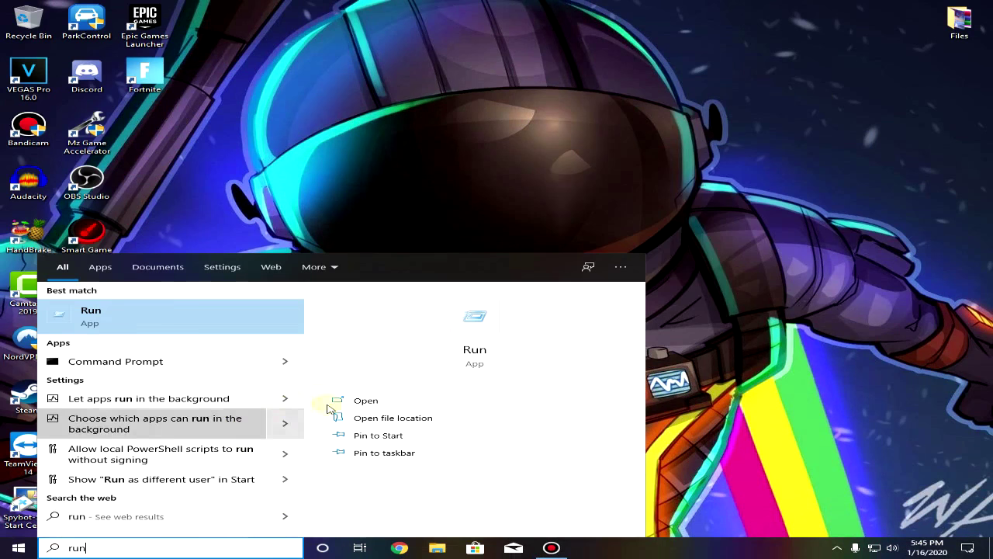
click(161, 326)
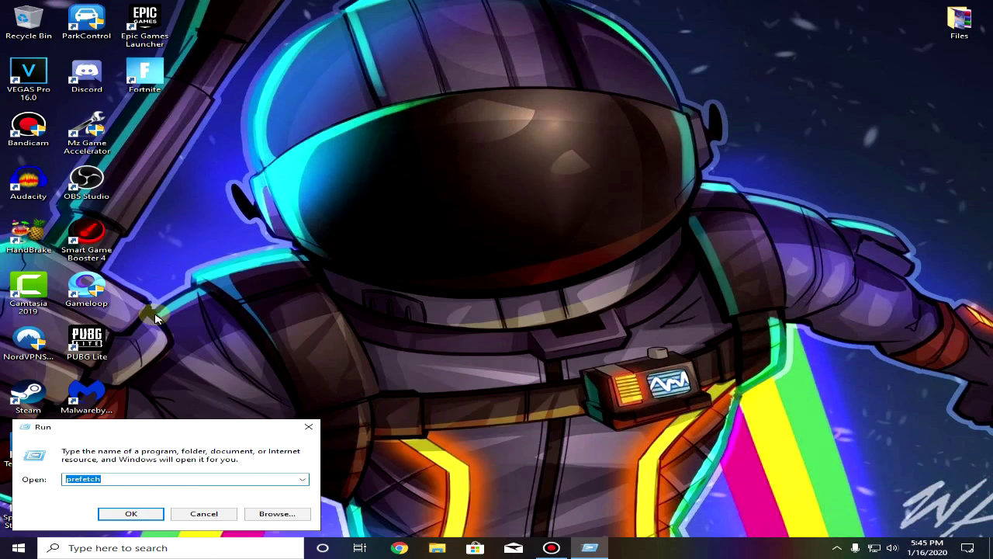
Step: Run %localappdata% to open the local AppData folder
drag(157, 427, 516, 163)
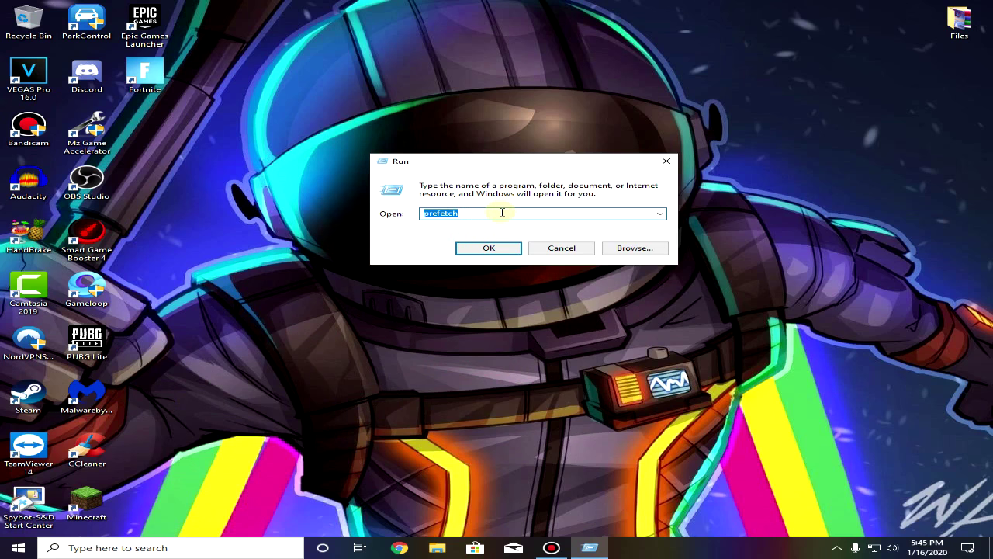
text(%t)
key(BackSpace)
key(BackSpace)
text(%localappda)
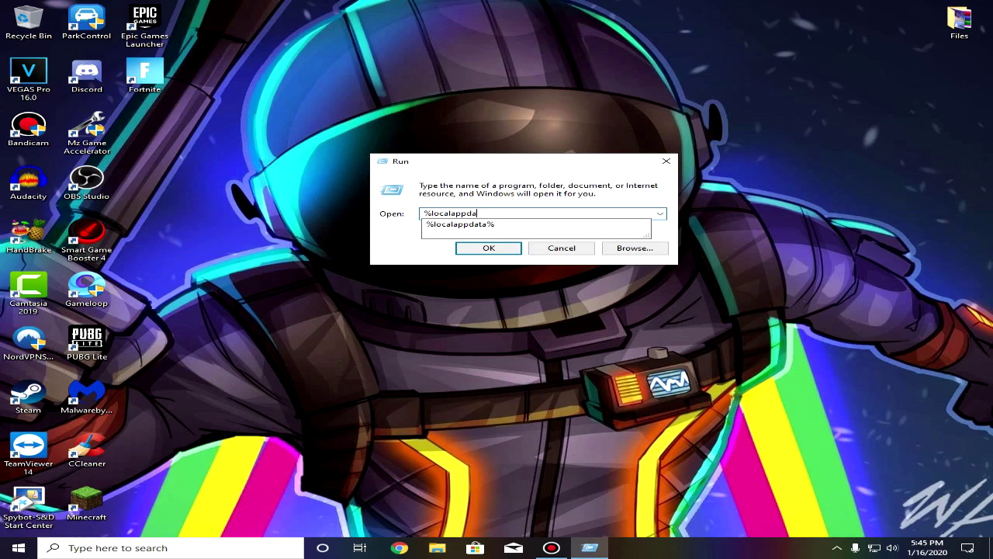
text(ta%)
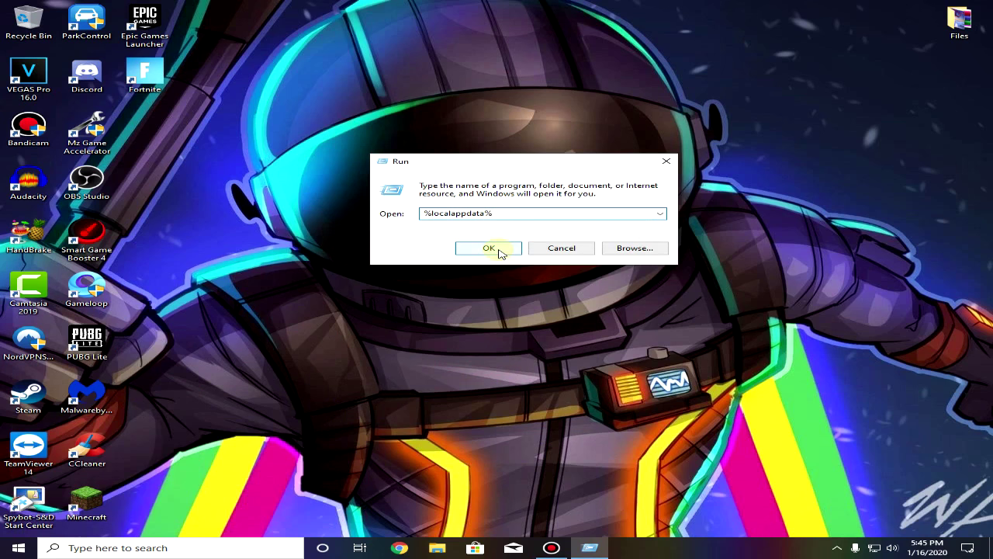
click(497, 250)
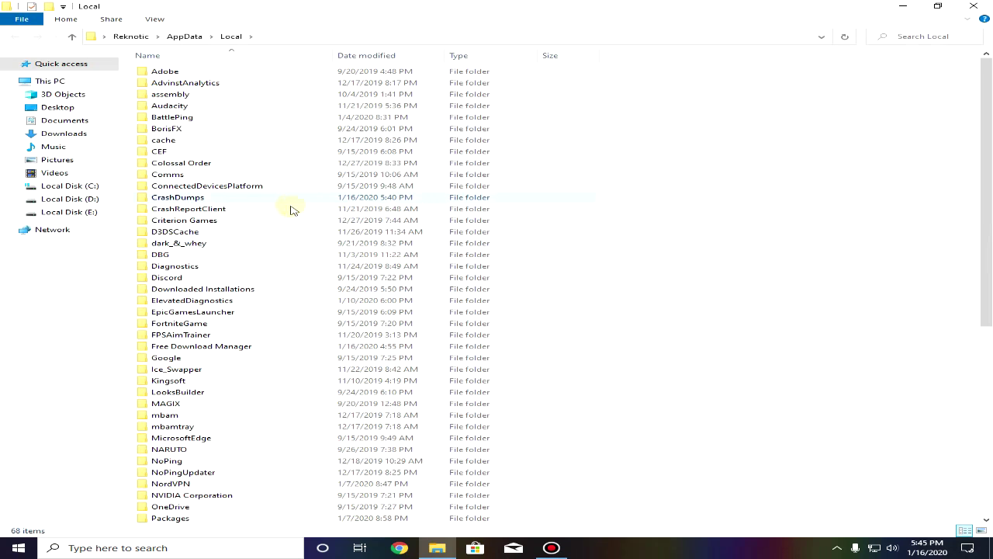
Step: Navigate to FortniteGame > Saved > Config > WindowsClient
double_click(244, 326)
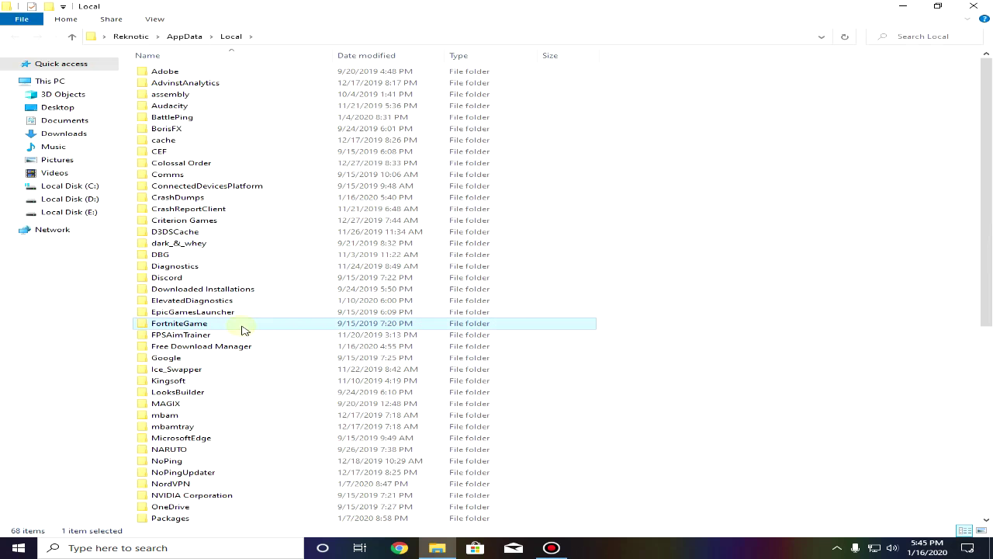
double_click(165, 71)
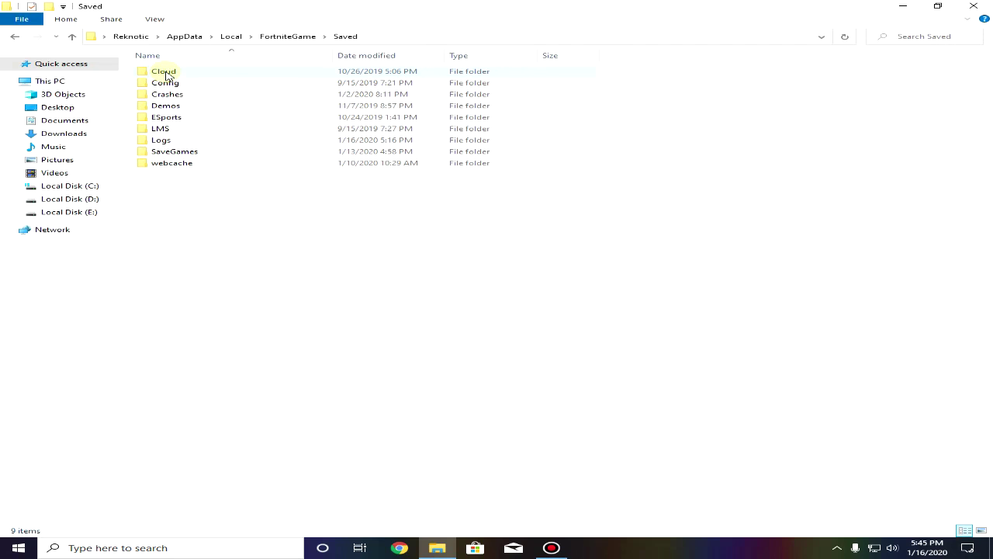
double_click(179, 85)
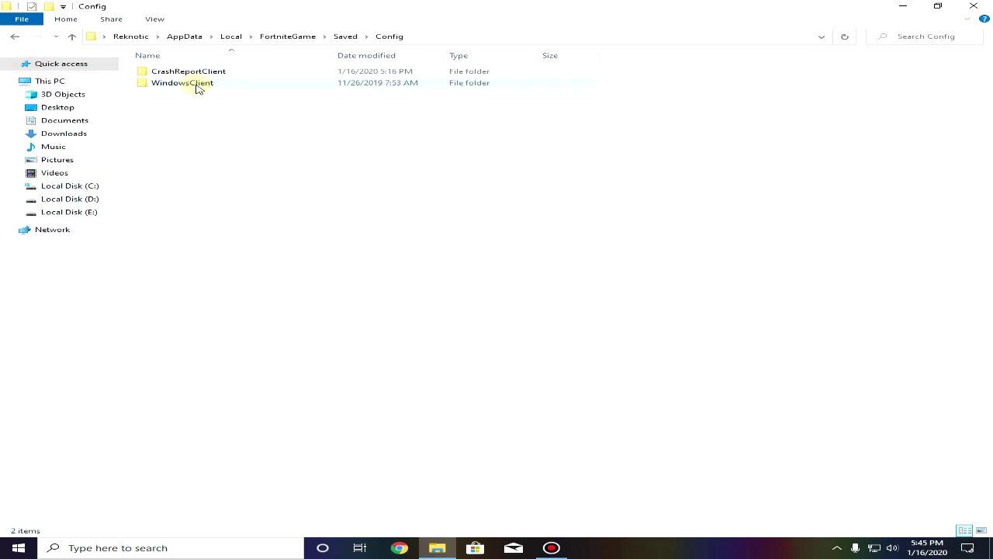
double_click(245, 84)
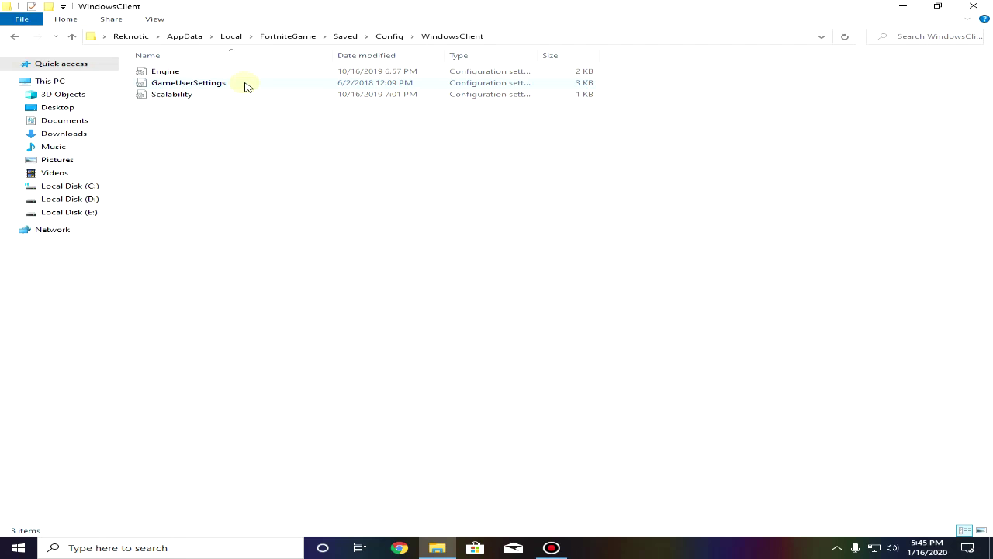
Step: Untick Read-only in GameUserSettings' properties and apply
click(172, 85)
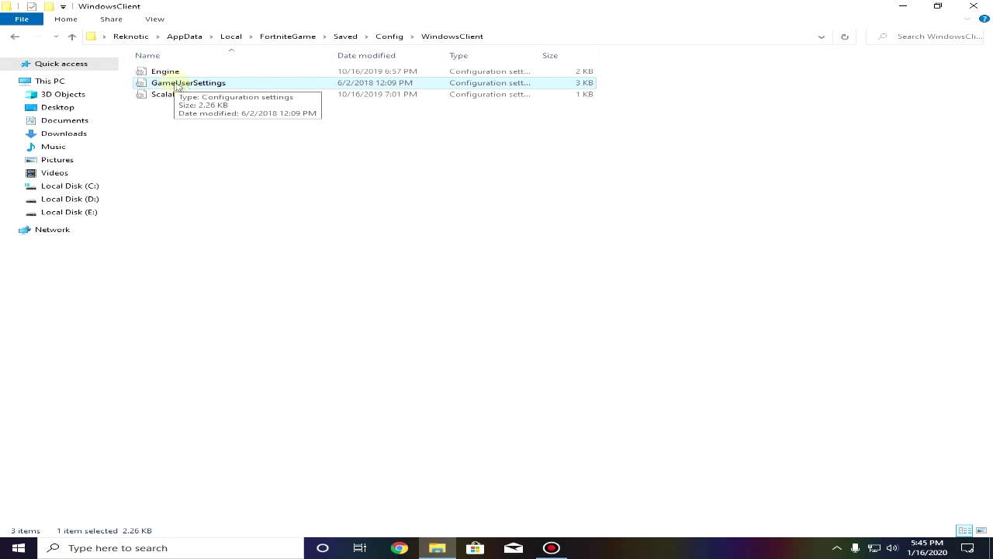
right_click(270, 83)
click(344, 396)
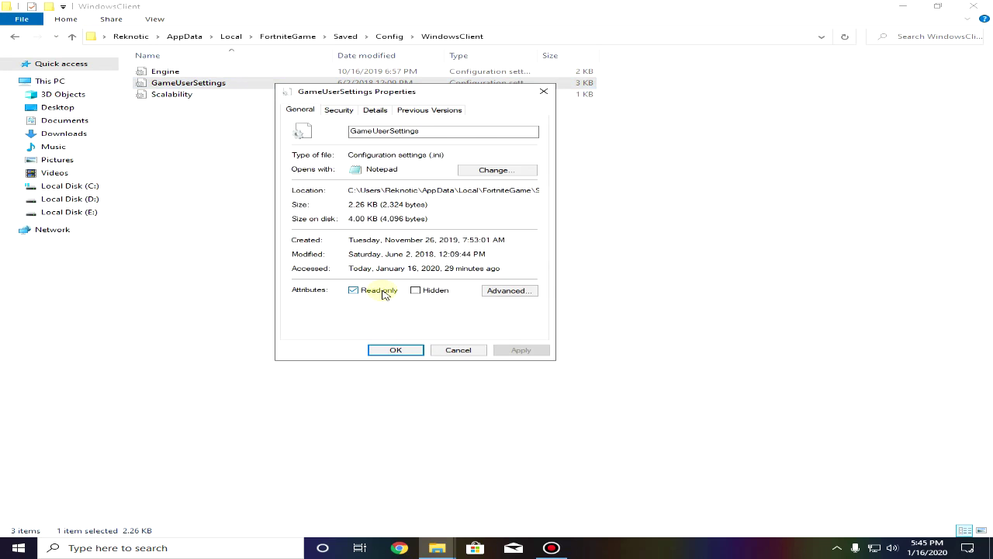
click(383, 294)
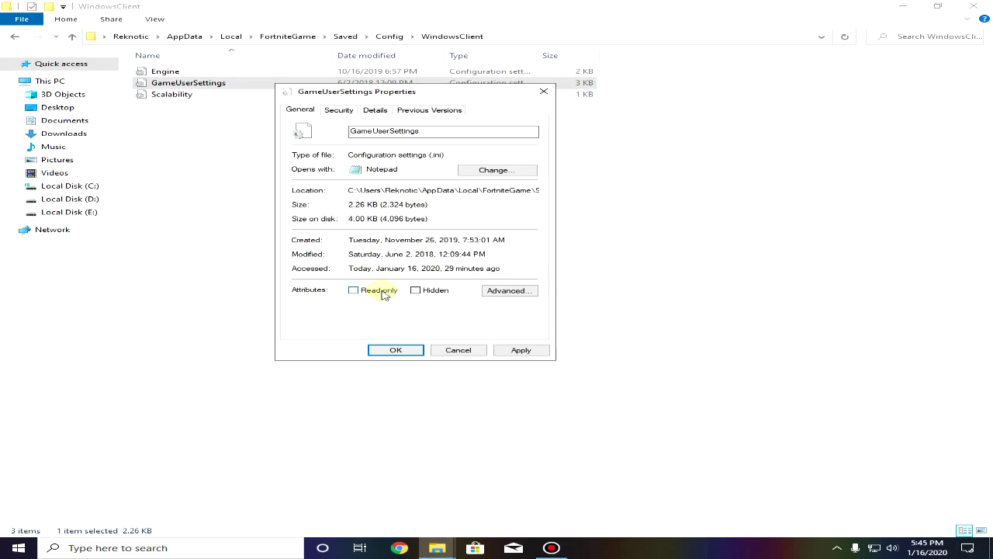
click(524, 350)
click(412, 355)
Step: Open GameUserSettings in Notepad, find bShowGrass and edit its False value
right_click(223, 84)
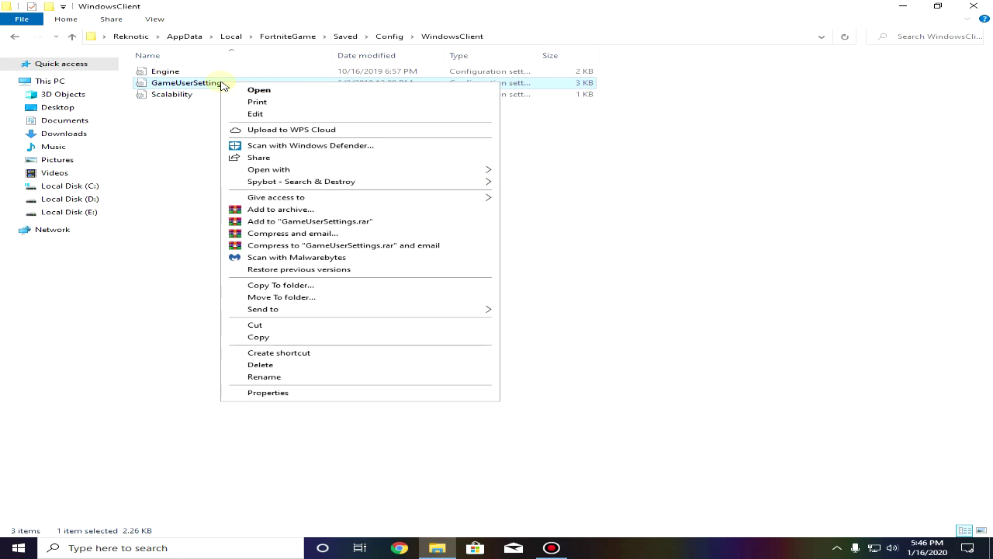
click(255, 114)
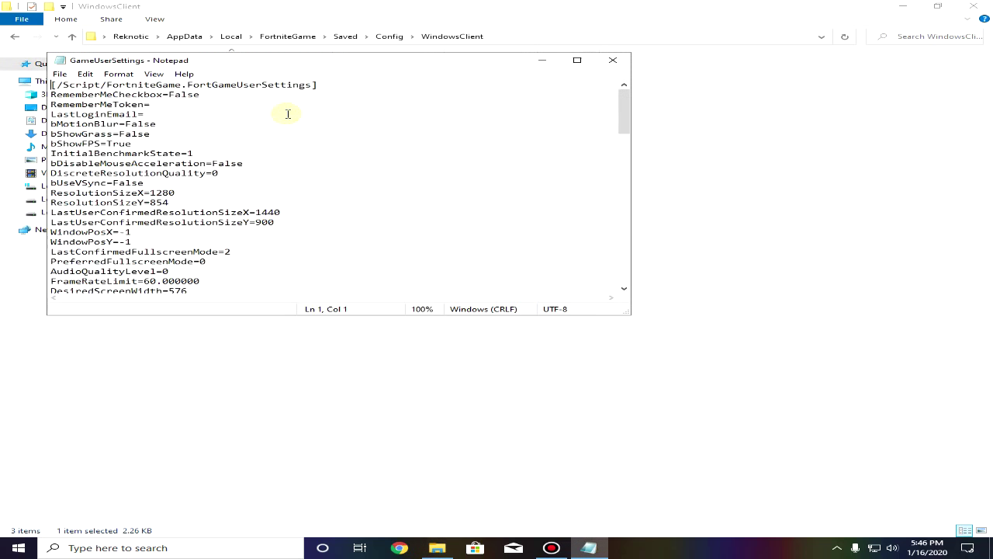
click(86, 74)
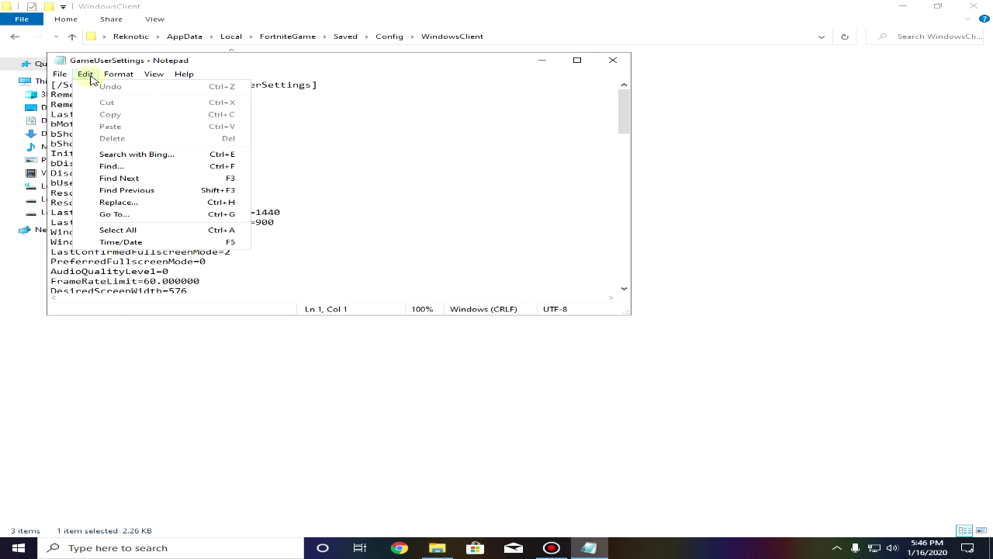
click(192, 166)
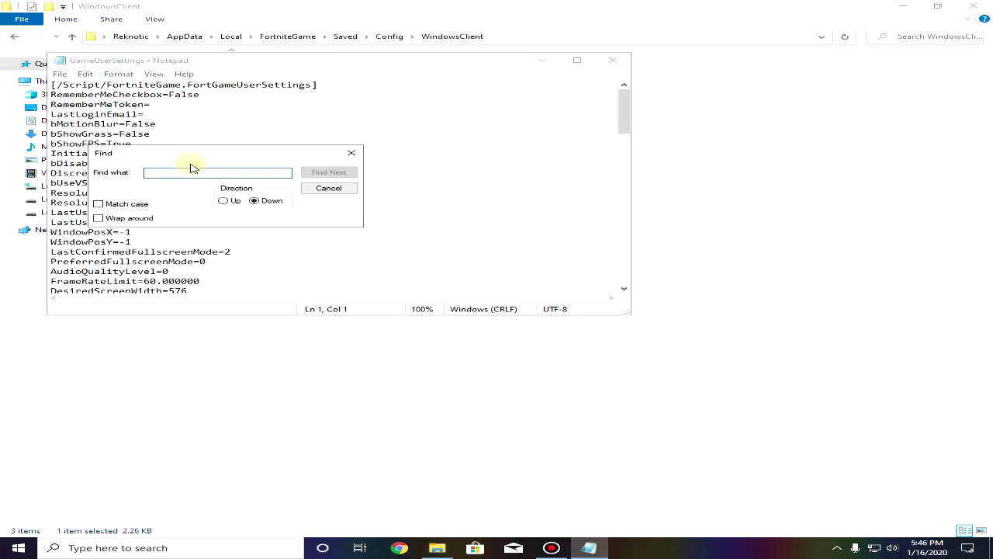
text(bShowGrass)
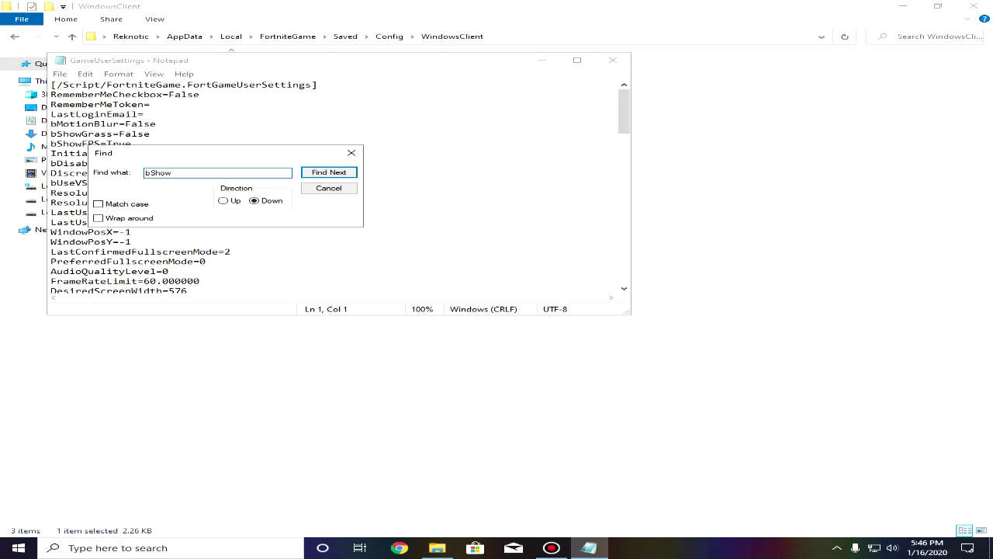
click(329, 171)
click(351, 154)
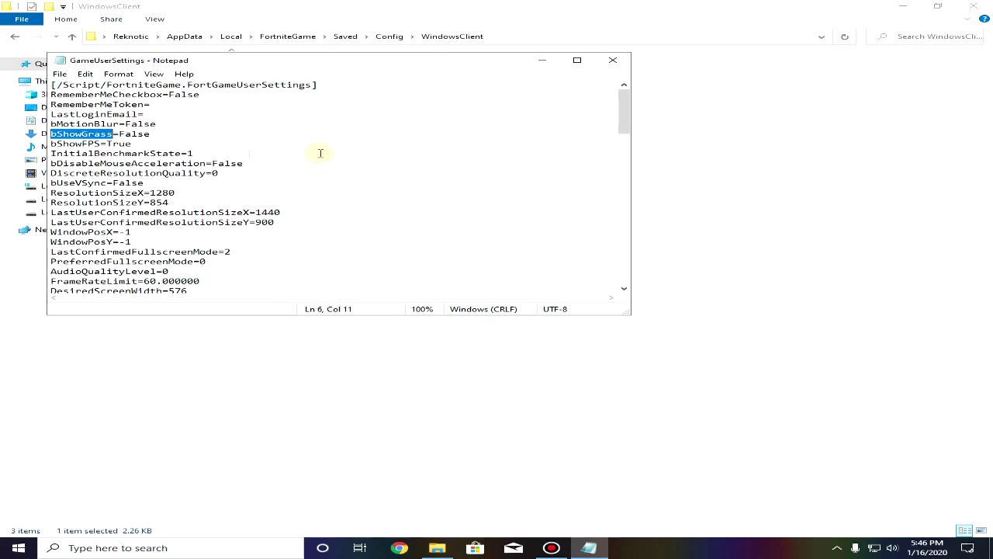
double_click(121, 134)
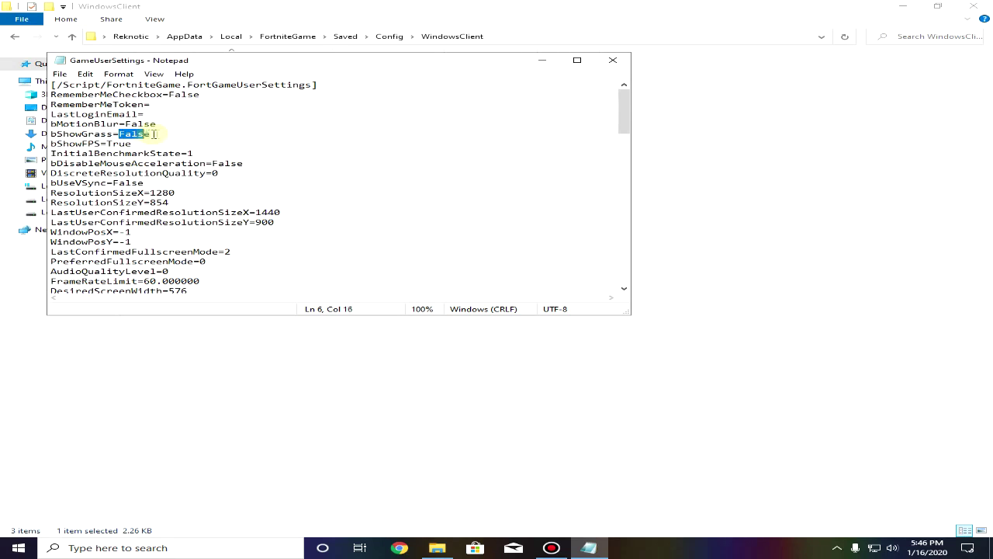
text(F)
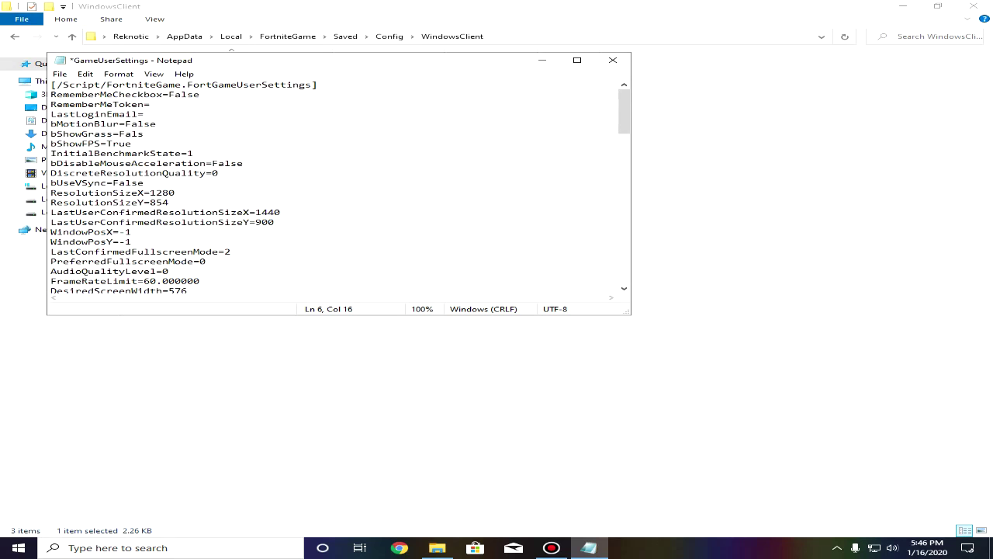
Step: Check the sg.TextureQuality value of 0, save the file and close Notepad
scroll(115, 142, down, 17)
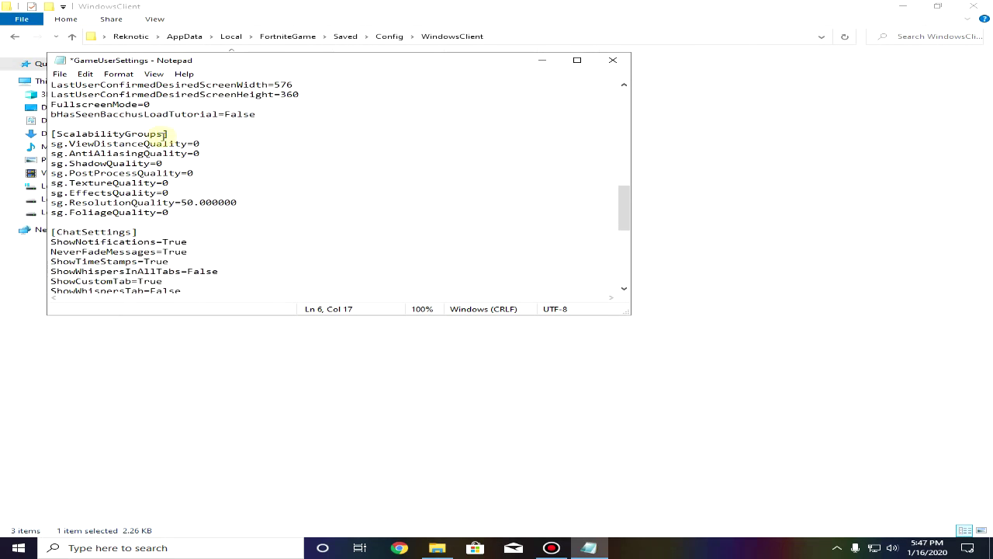
double_click(165, 184)
click(62, 73)
click(87, 120)
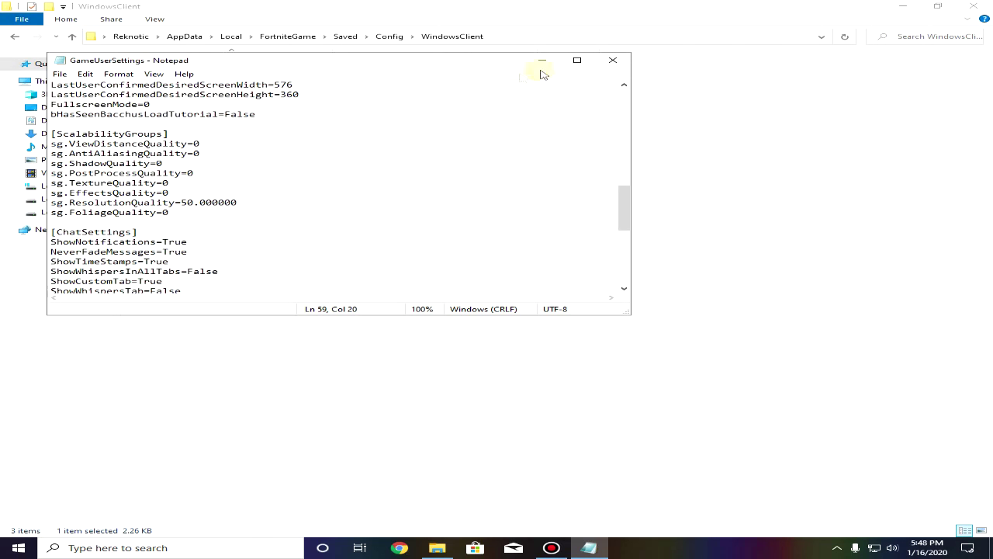
click(614, 60)
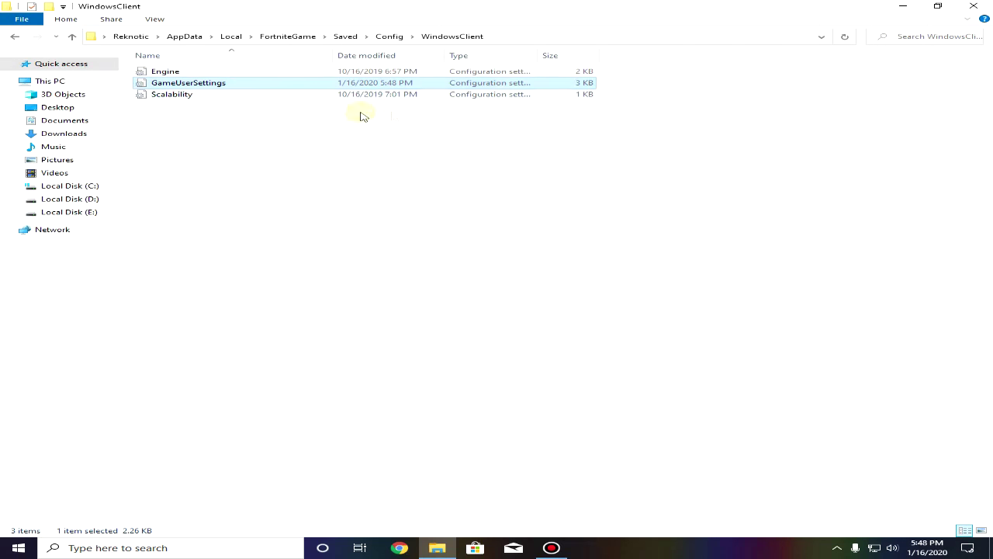
Step: Tick Read-only in GameUserSettings' properties, apply and close
right_click(196, 86)
click(249, 395)
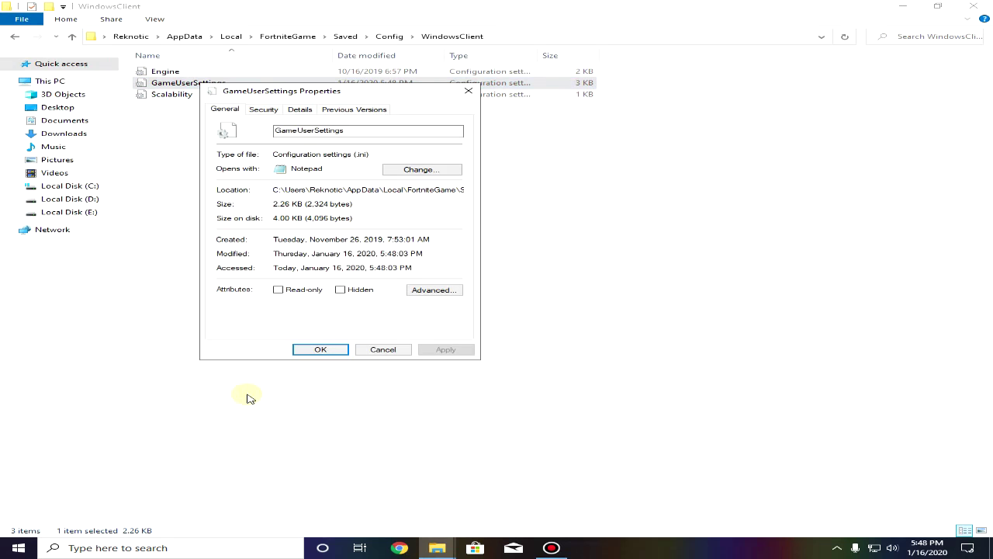
click(306, 292)
click(450, 349)
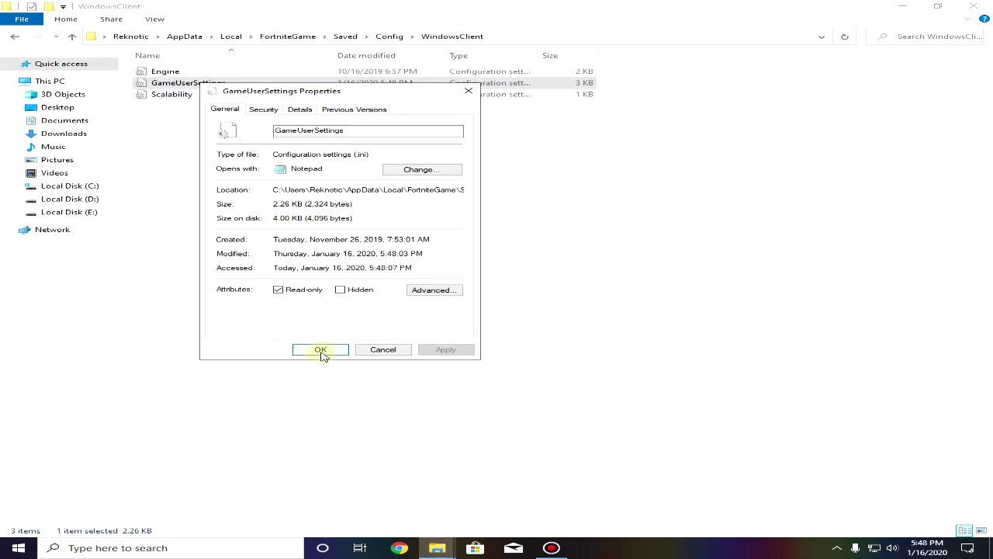
click(321, 350)
Step: Close File Explorer, refresh the desktop twice, and bring up the Epic Games Launcher tray menu
click(974, 5)
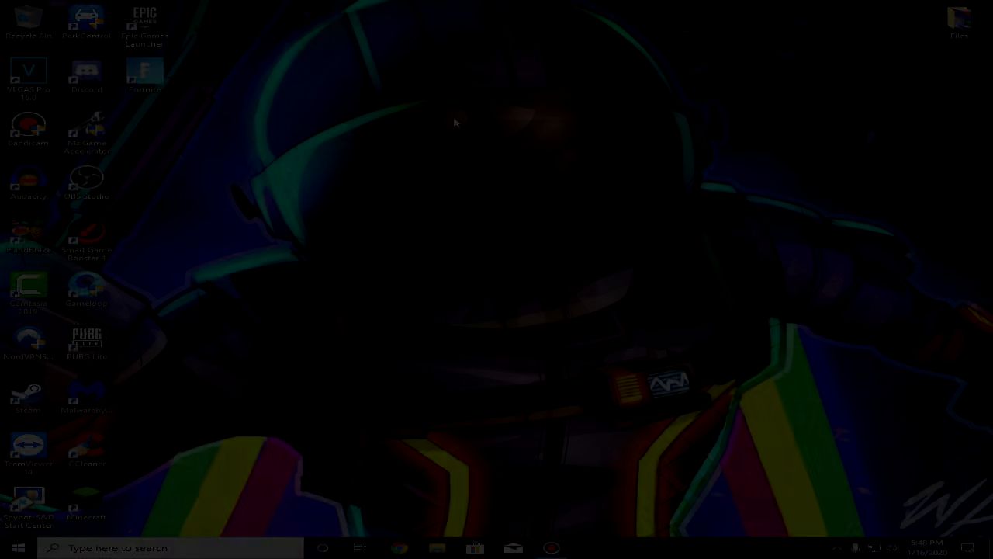
right_click(454, 127)
click(465, 157)
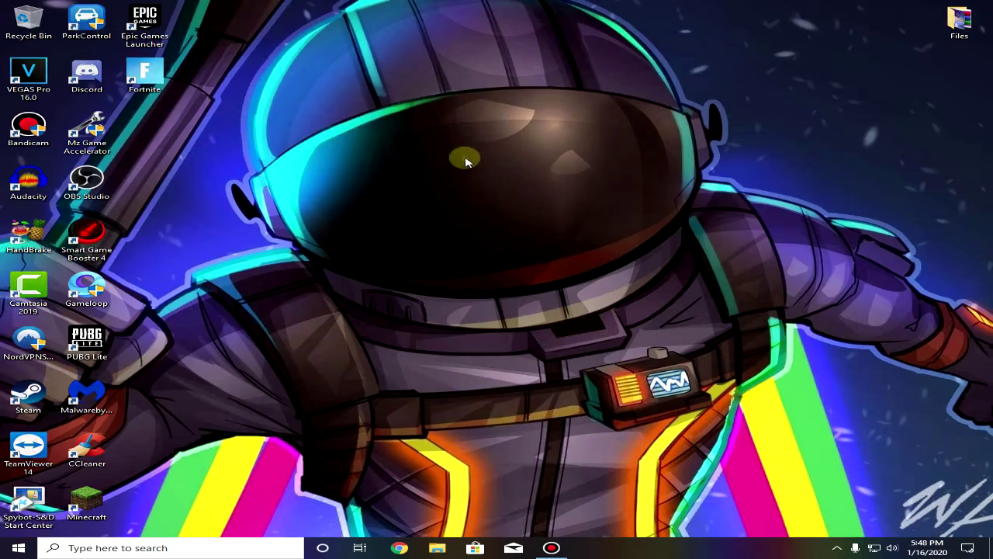
right_click(452, 126)
click(466, 157)
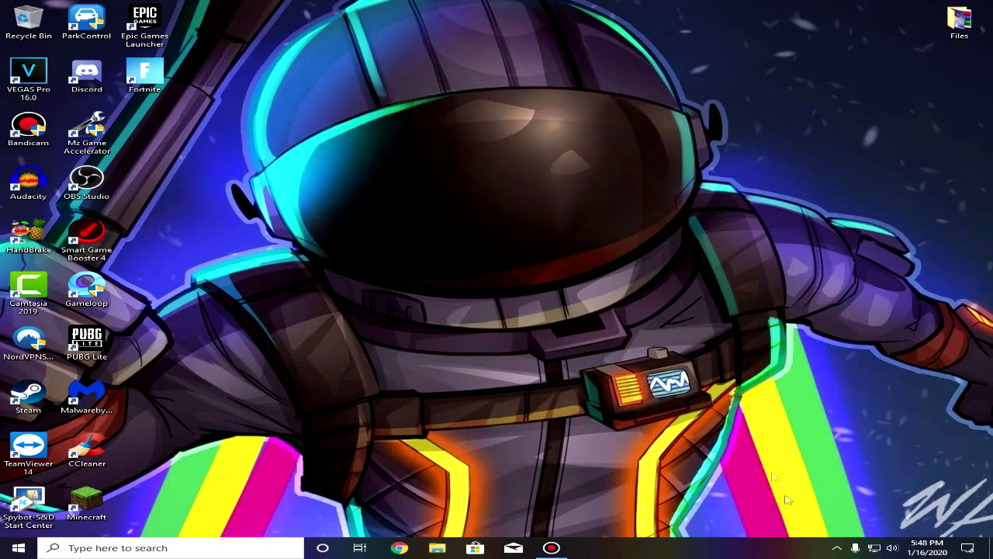
click(837, 548)
right_click(822, 525)
Step: In Epic Games Launcher settings, enable Additional Command Line Arguments for FORTNITE
click(866, 449)
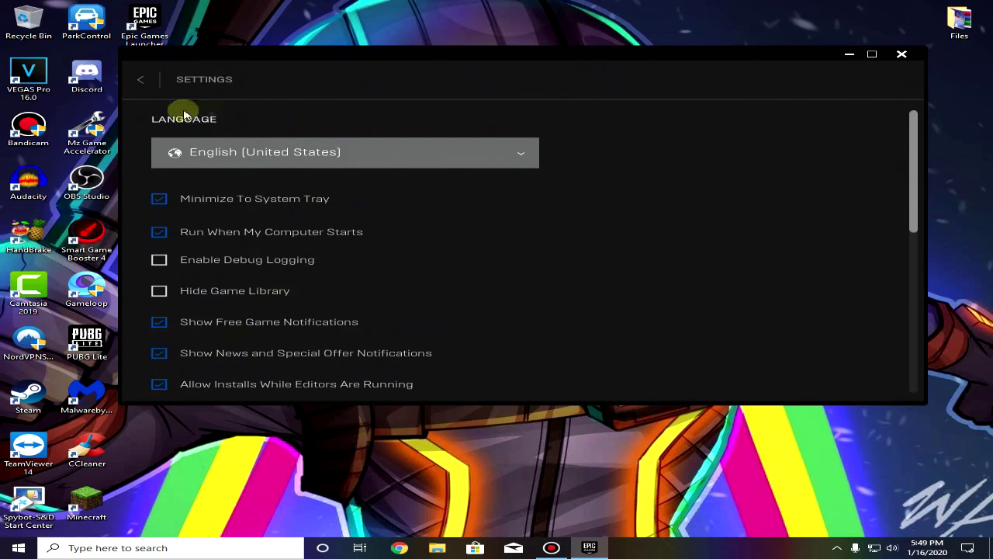
scroll(299, 277, down, 6)
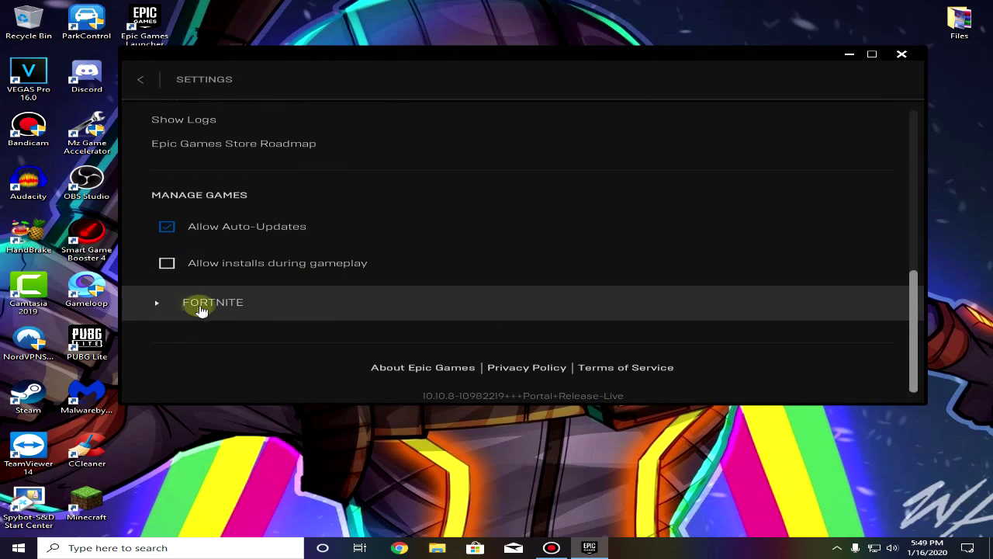
click(188, 308)
scroll(233, 303, down, 1)
click(192, 315)
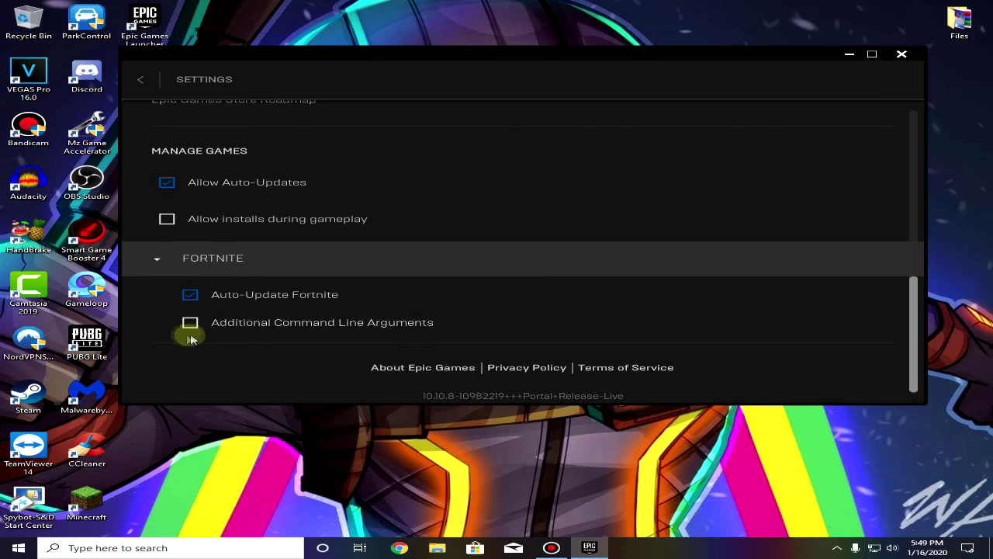
click(187, 326)
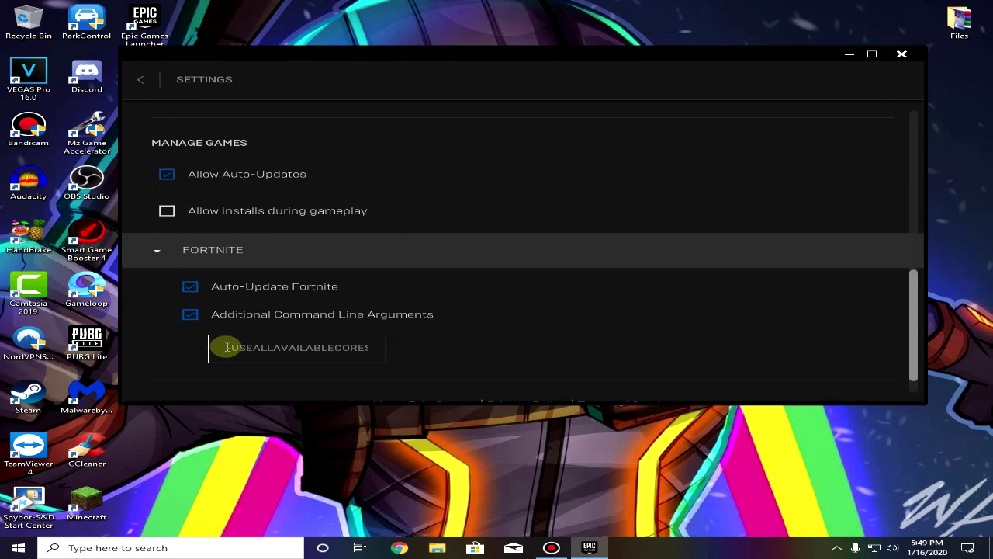
Step: Replace the arguments with -USEALLAVAILABLECORES, collapse FORTNITE and close the launcher
drag(222, 347, 548, 343)
key(BackSpace)
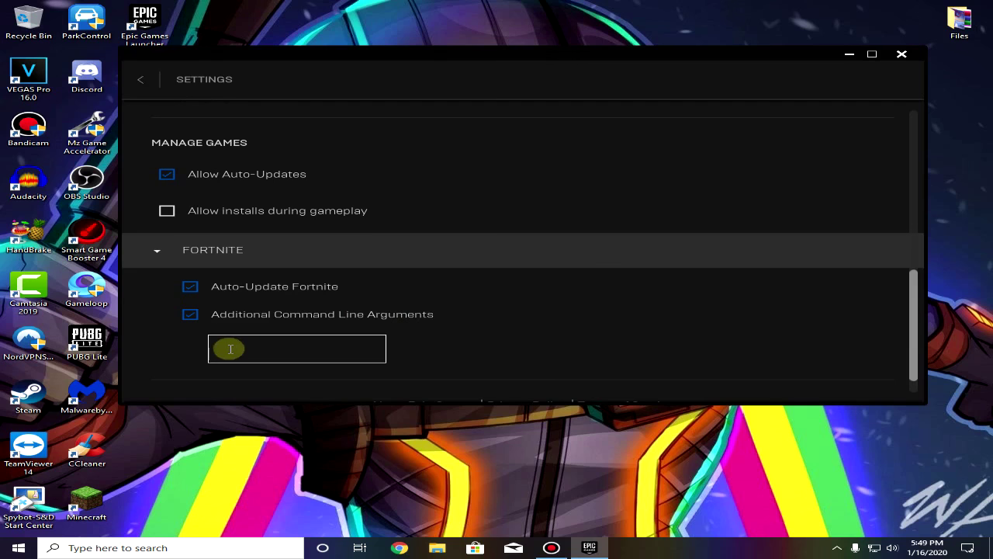
right_click(242, 349)
click(284, 395)
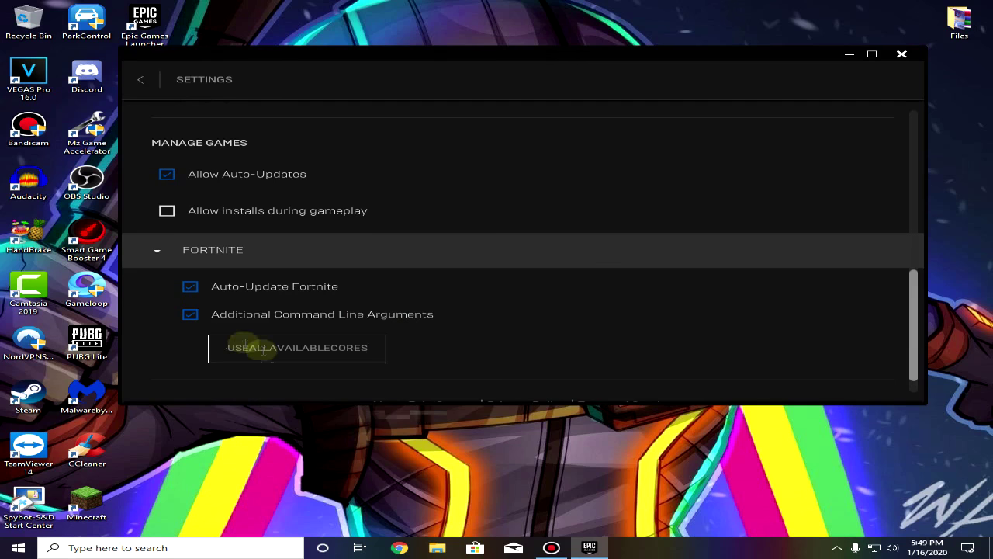
click(158, 253)
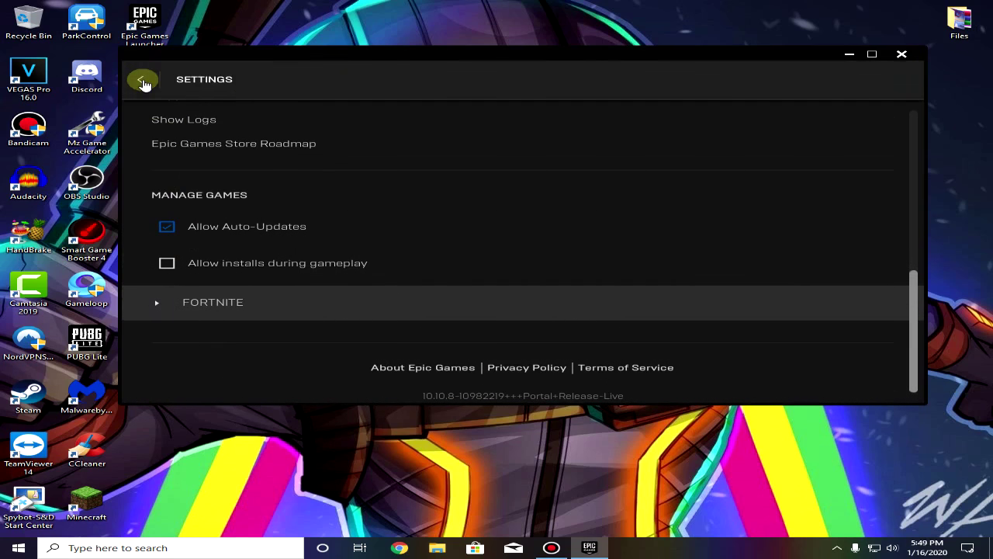
click(899, 55)
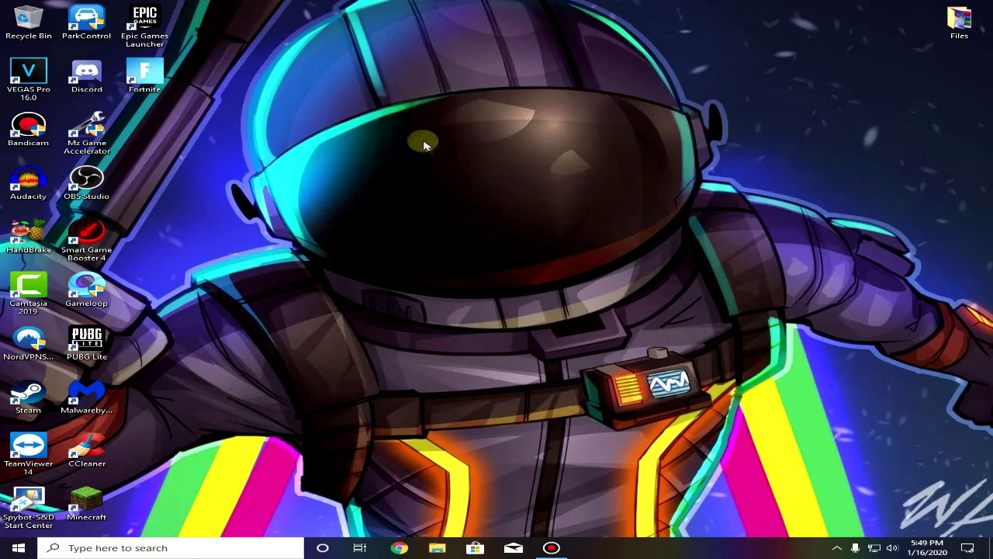
right_click(422, 138)
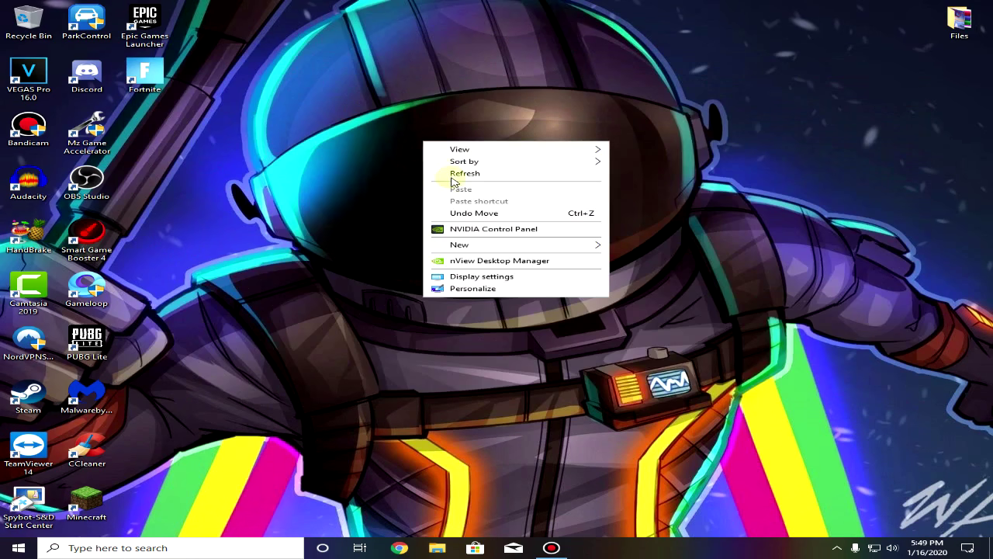
click(395, 138)
right_click(393, 136)
click(416, 167)
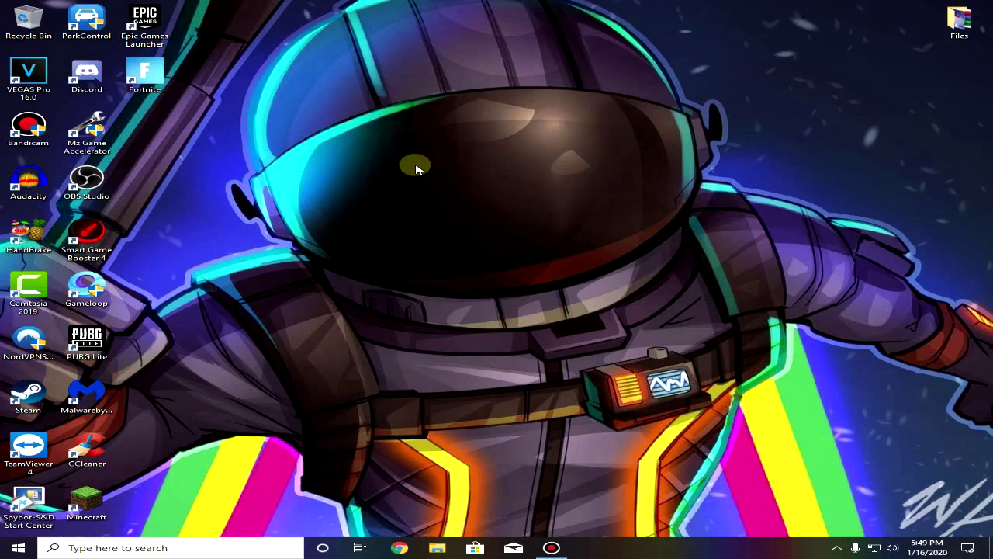
Step: Run 'bcdedit /set disabledynamictick yes' in an administrator Command Prompt, then close the prompt
click(201, 548)
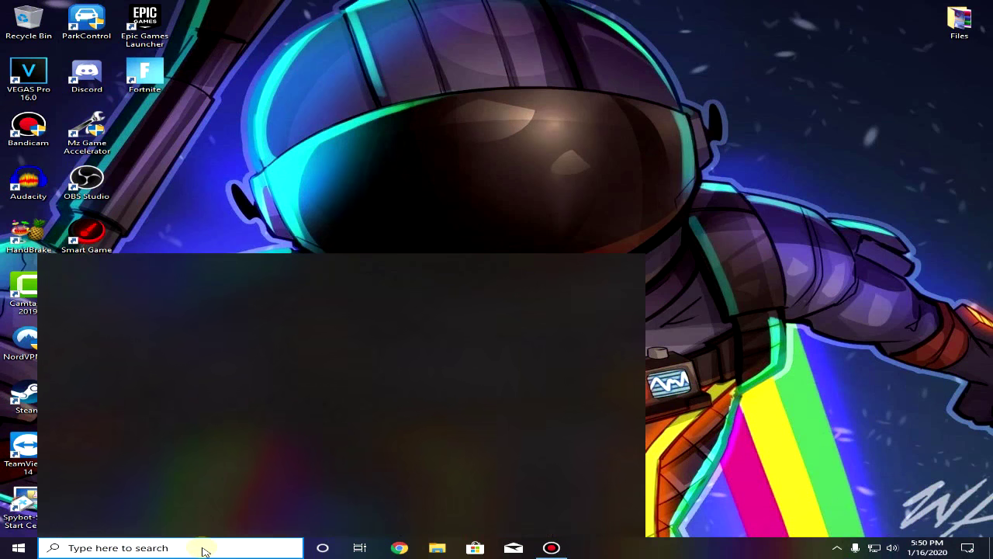
text(cmd)
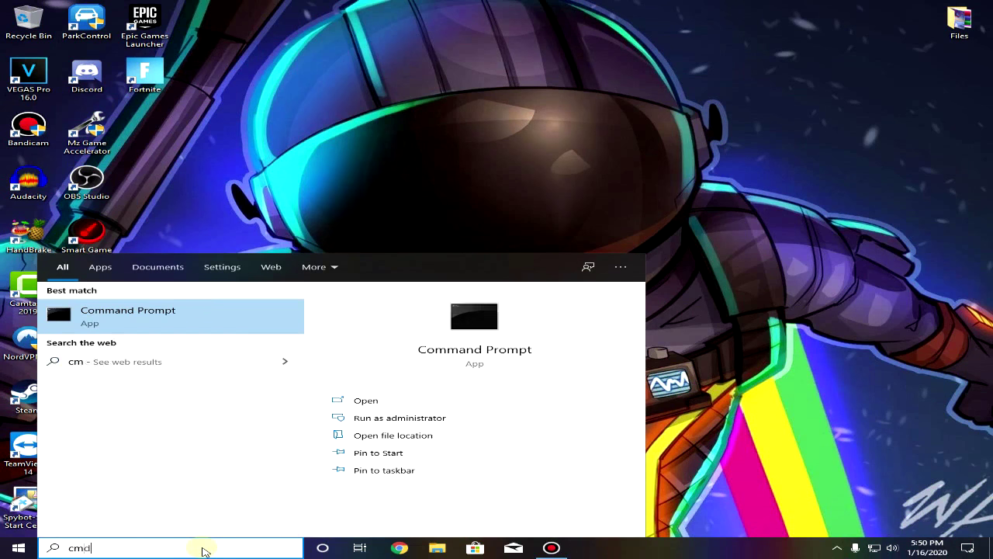
right_click(157, 324)
click(193, 329)
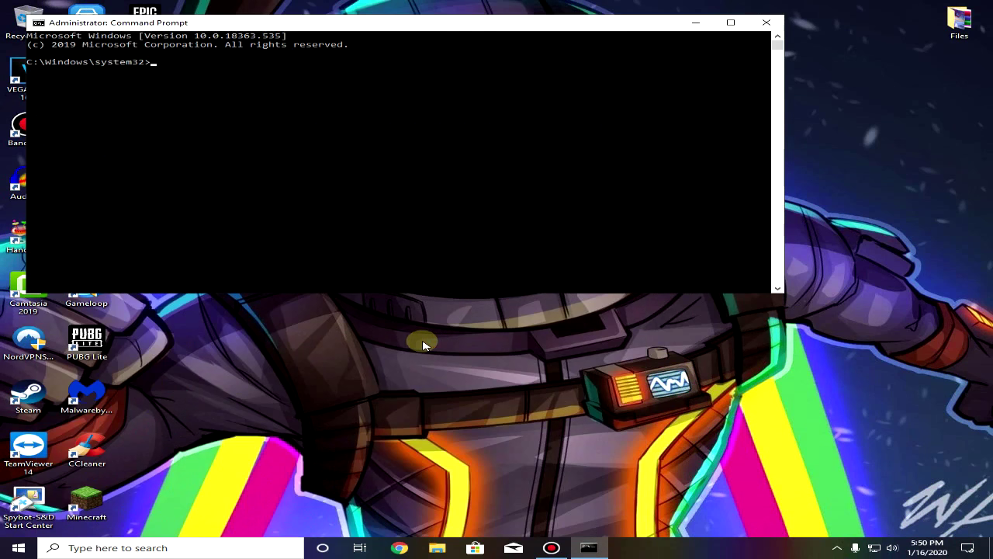
right_click(308, 133)
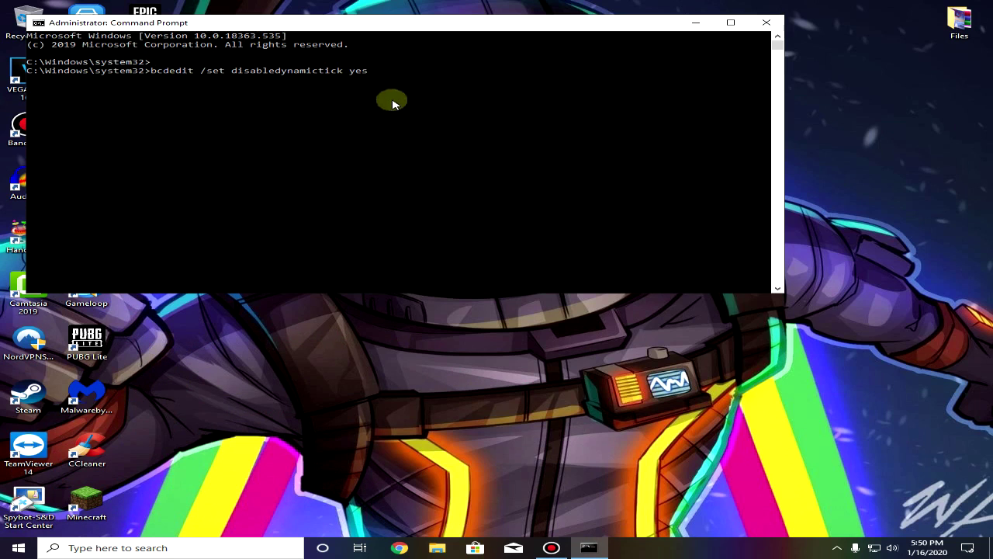
key(Return)
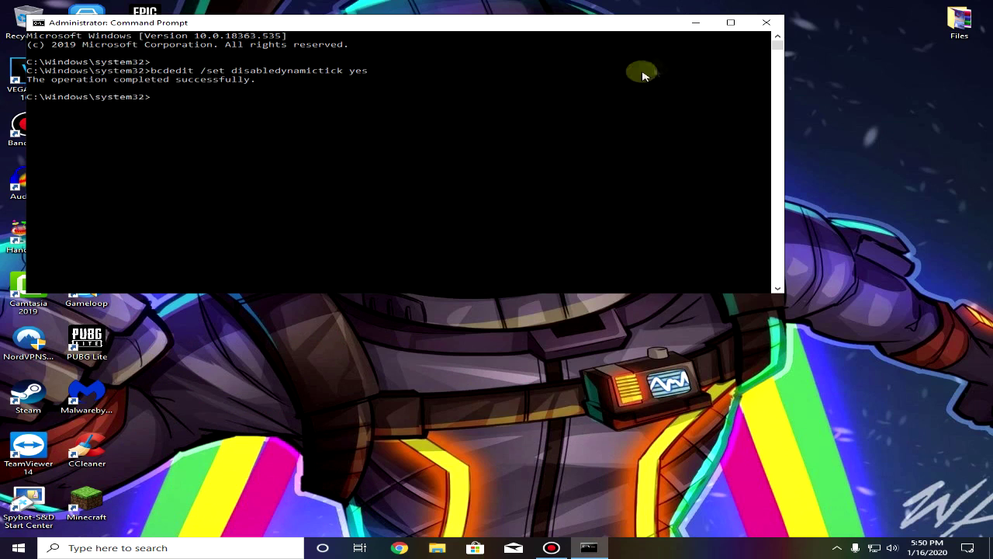
click(764, 23)
right_click(457, 137)
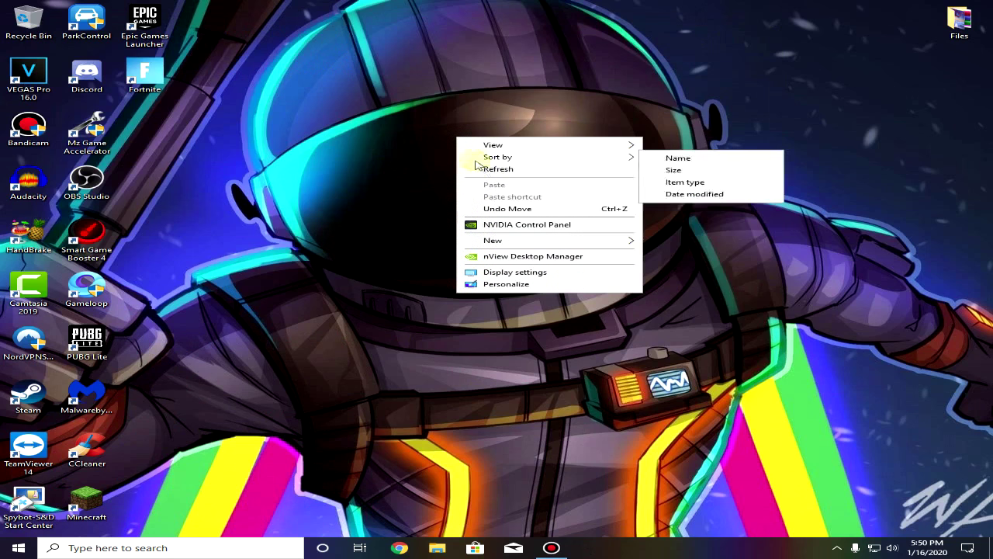
click(489, 172)
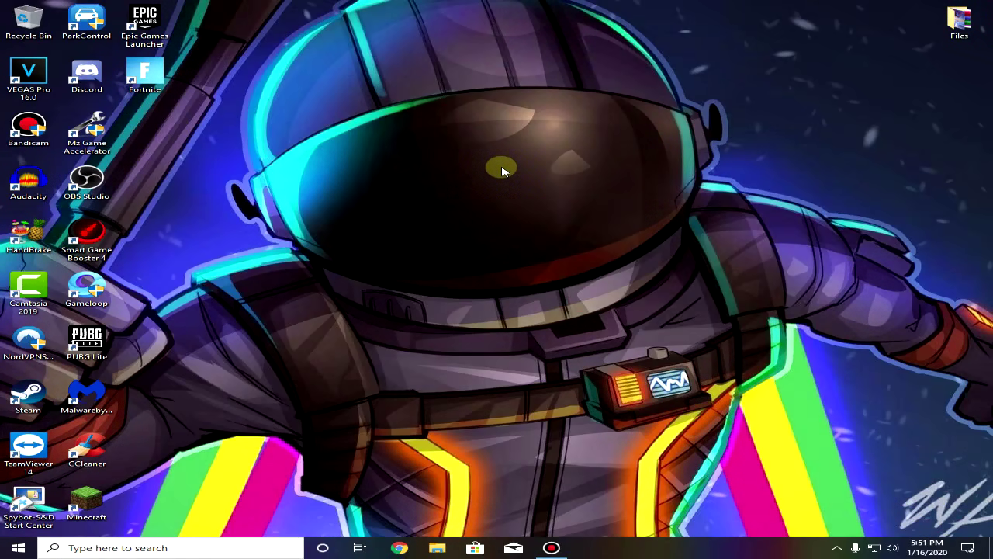
click(160, 553)
Step: Run the powercfg -duplicatescheme command for Ultimate Performance in an elevated Command Prompt, then close it
text(cmd)
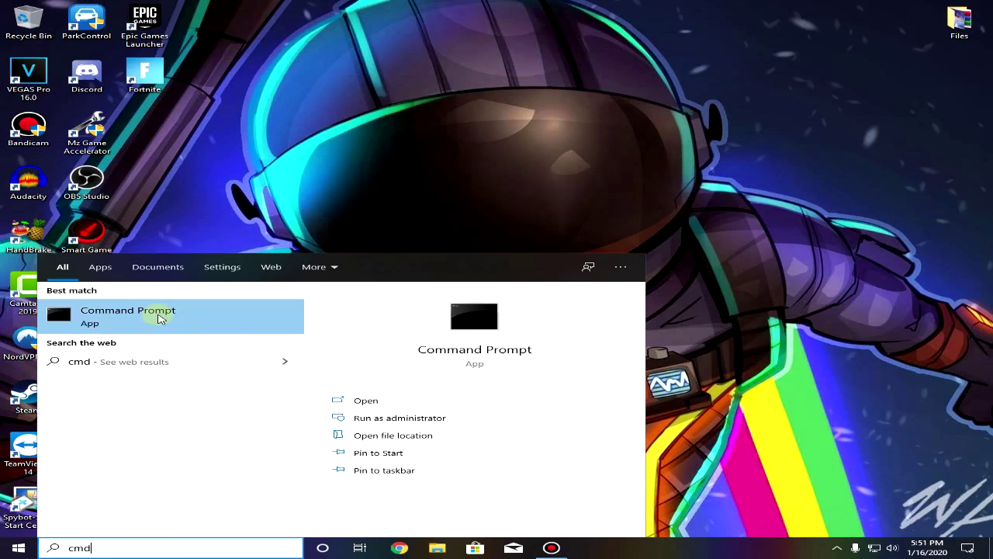
right_click(161, 314)
click(187, 325)
click(421, 340)
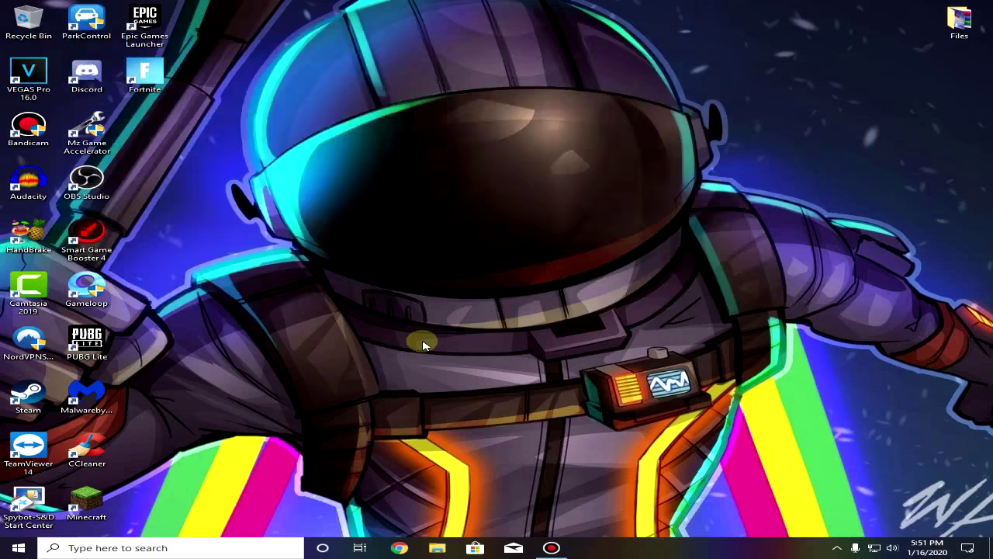
text(powercfg -duplicatescheme e9a42b02-d5df-448d-aa00-03f14749eb61)
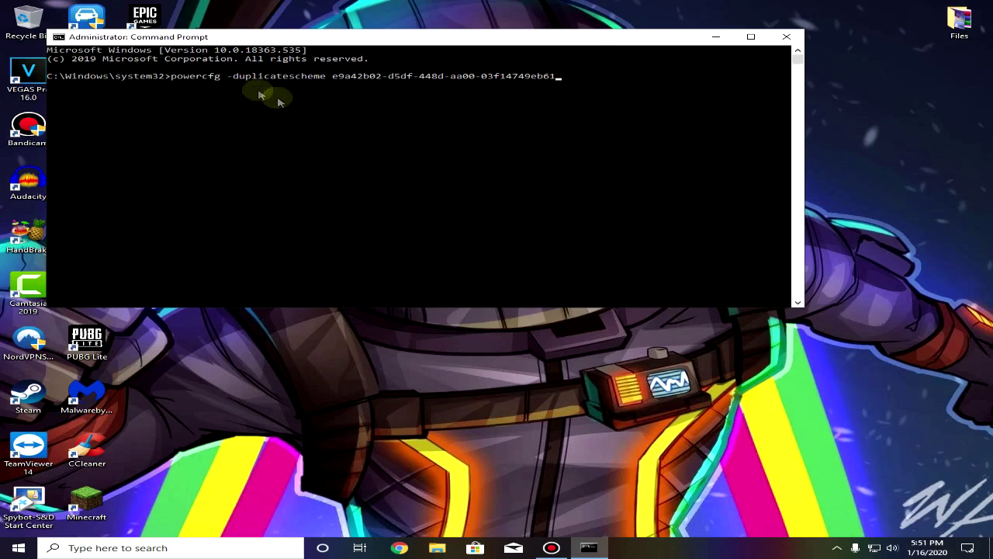
key(Return)
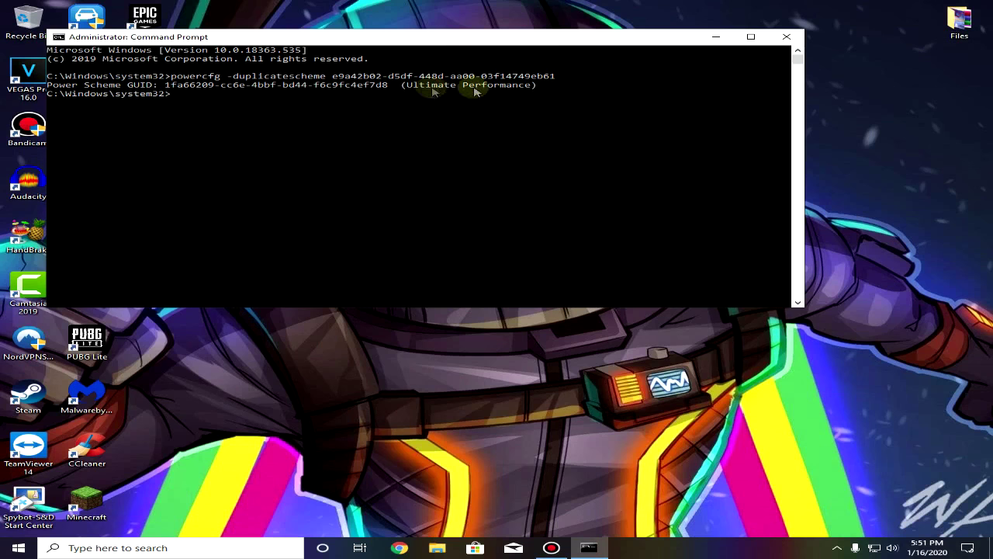
click(786, 36)
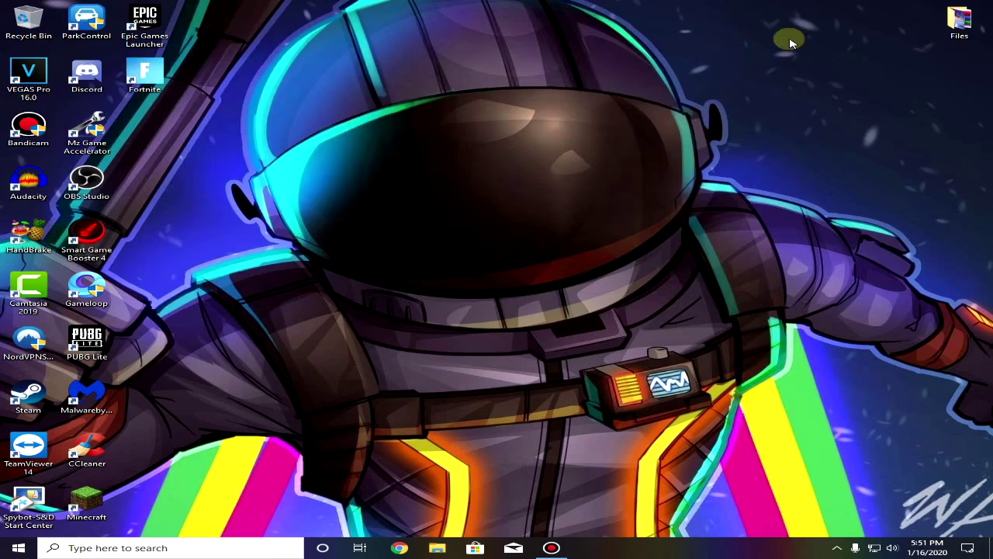
Step: Make the last Ultimate Performance plan the active power plan in Power Options
click(231, 548)
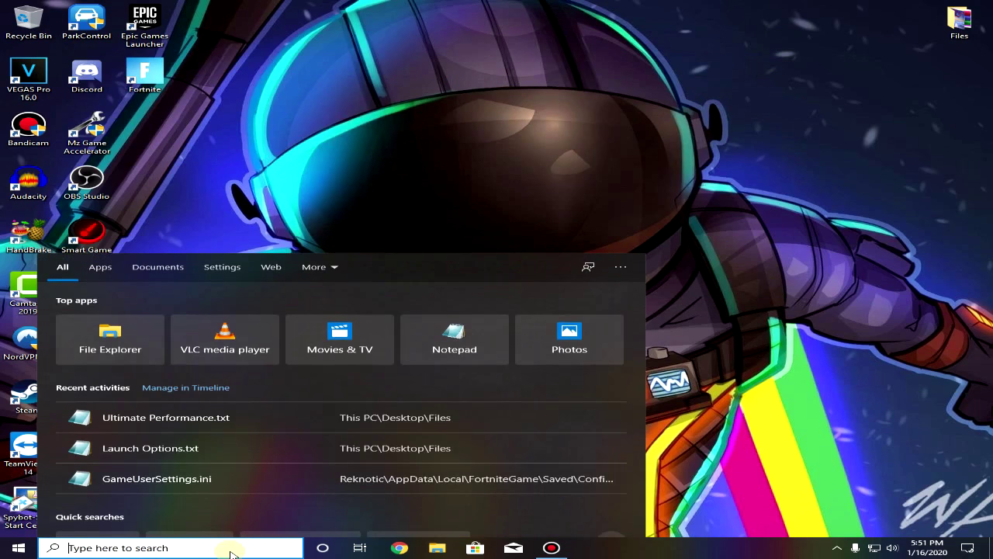
text(power)
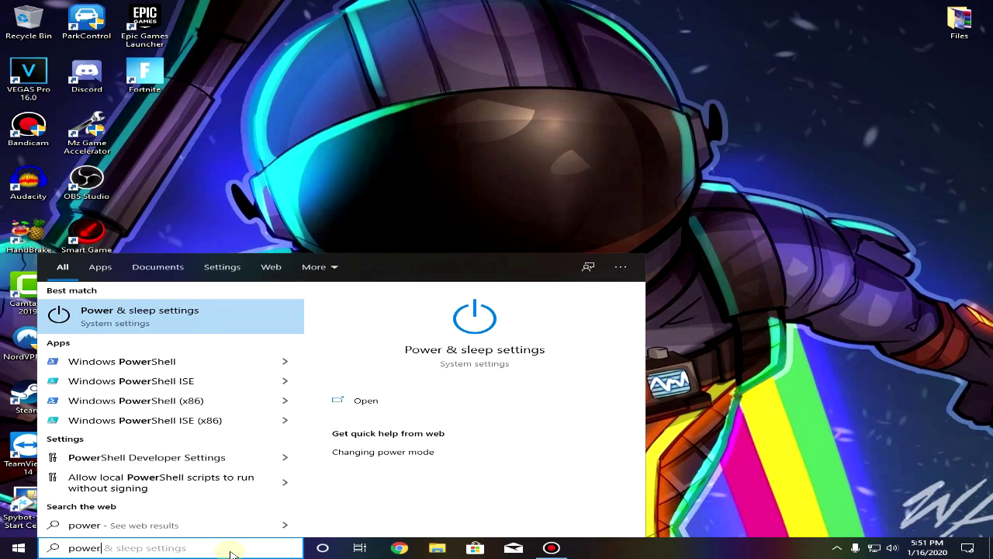
text( op)
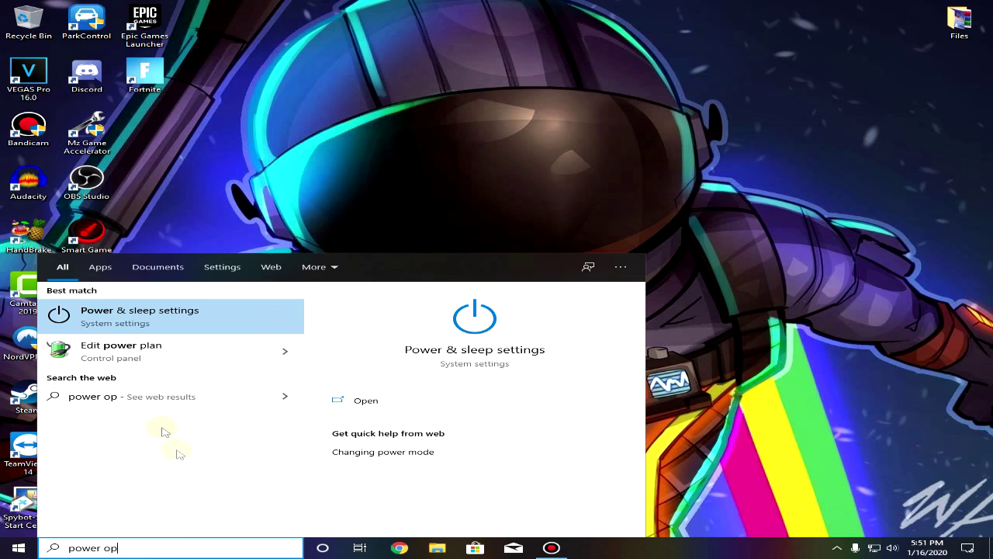
click(131, 350)
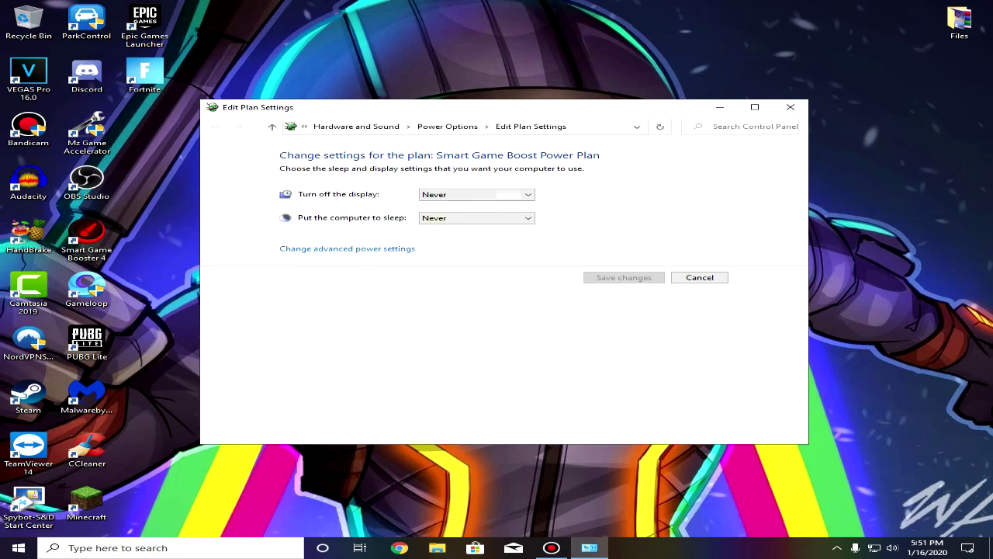
click(447, 126)
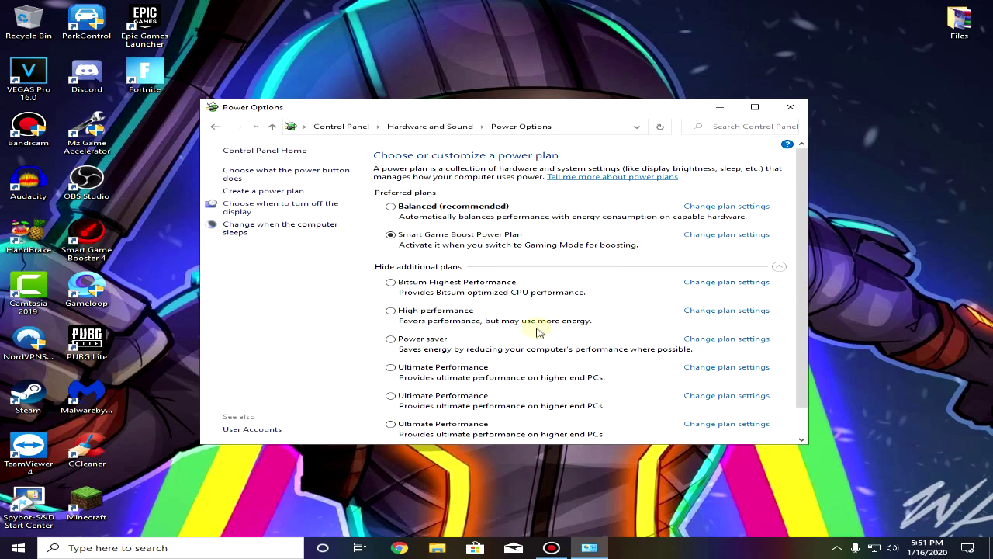
click(779, 267)
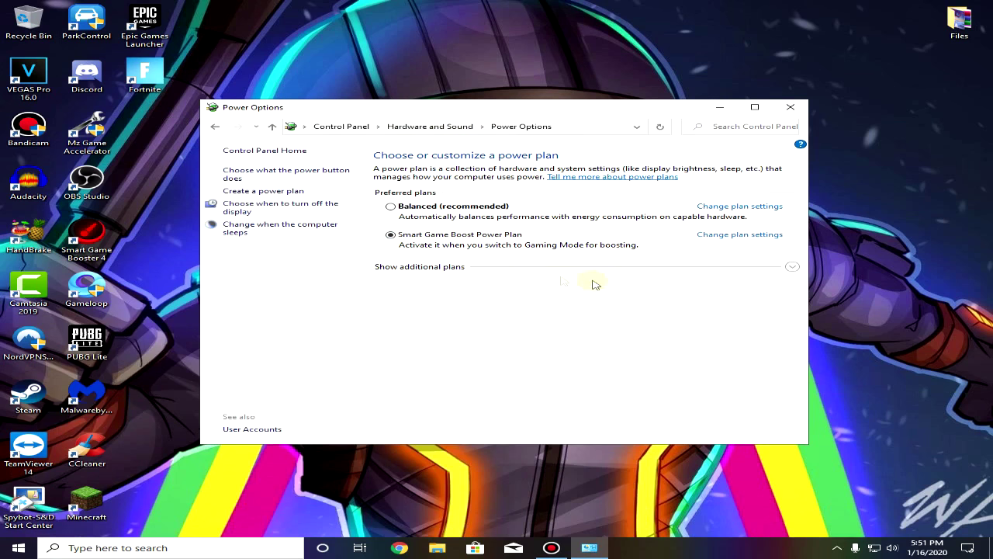
click(793, 268)
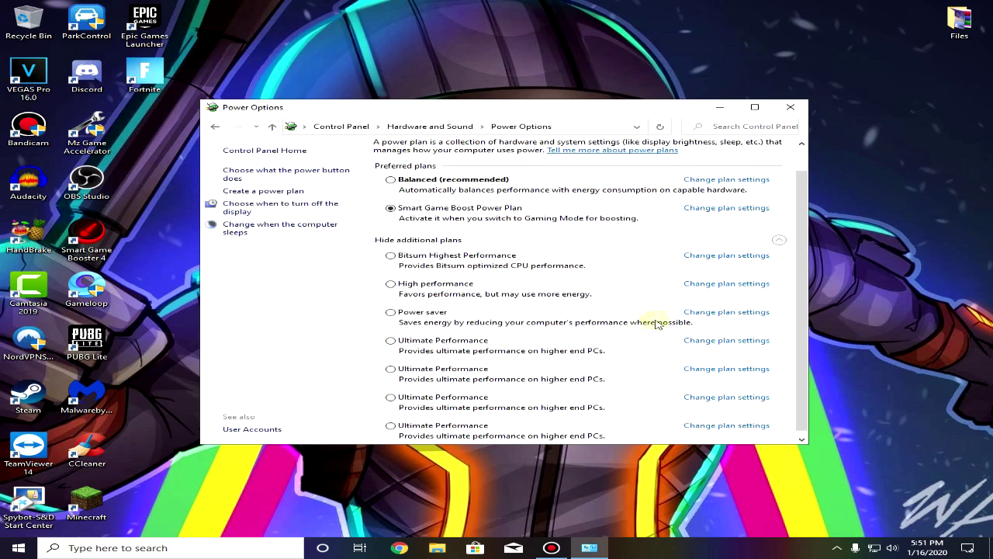
click(407, 420)
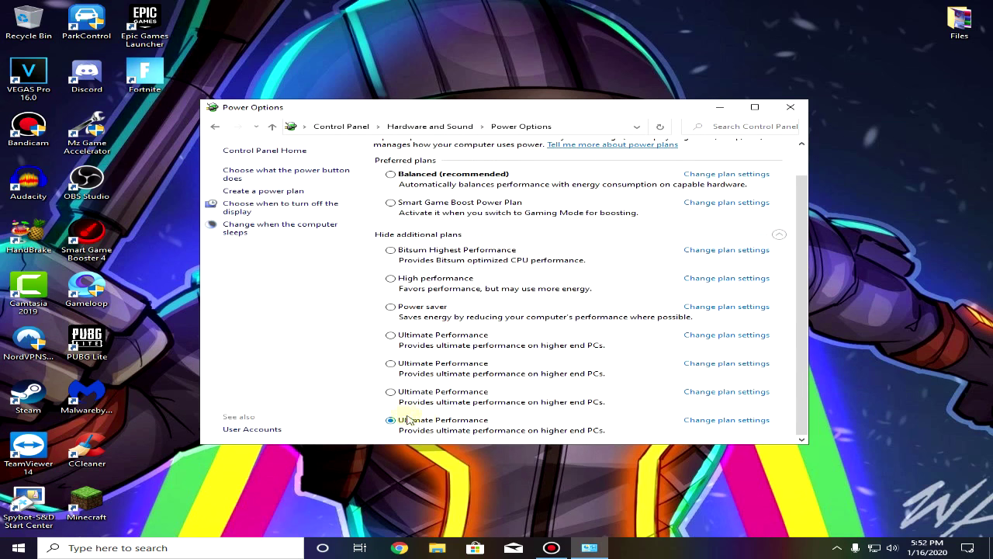
Step: Set the Ultimate Performance plan's display turn-off to Never, save, and refresh the desktop
click(747, 423)
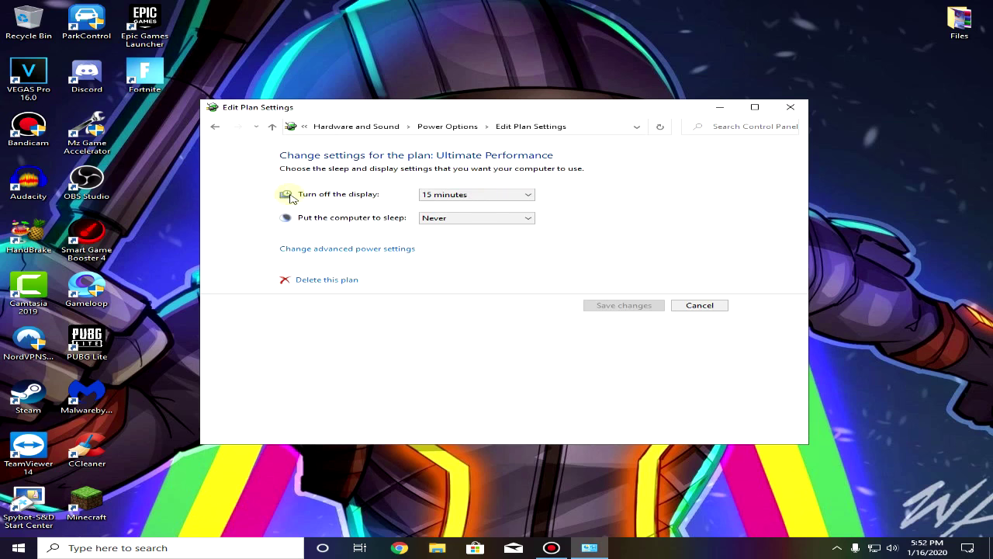
click(481, 195)
click(446, 329)
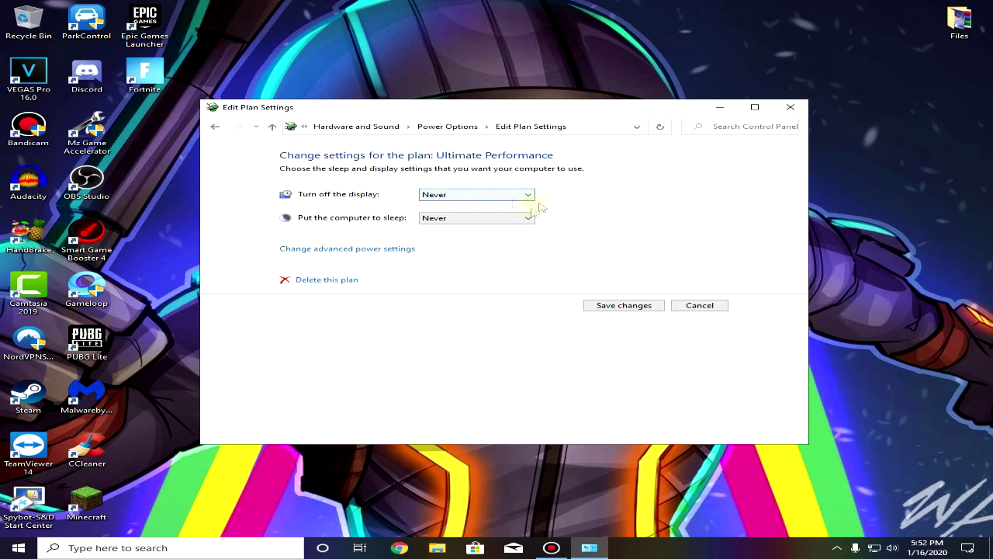
click(613, 305)
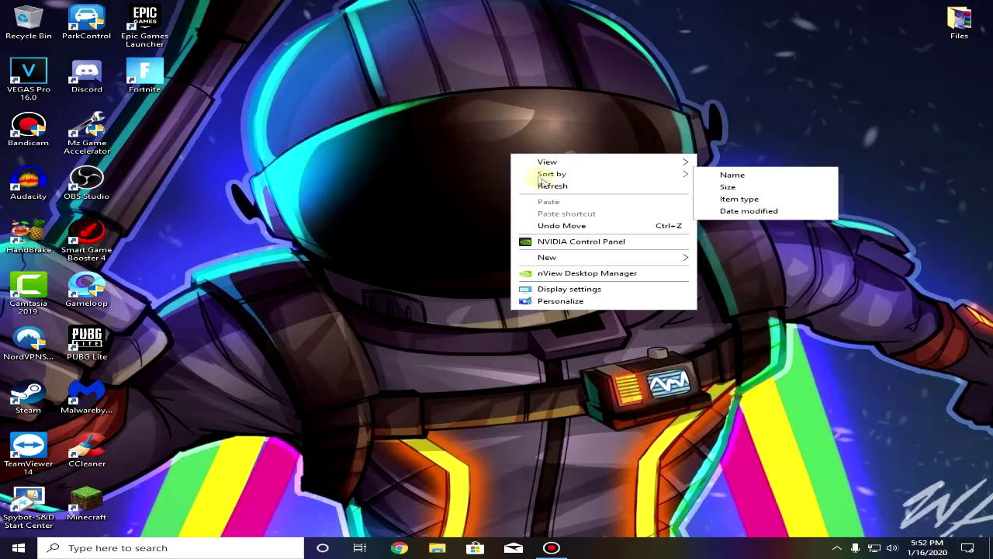
click(545, 184)
Step: Refresh the desktop twice from its right-click menu
right_click(488, 149)
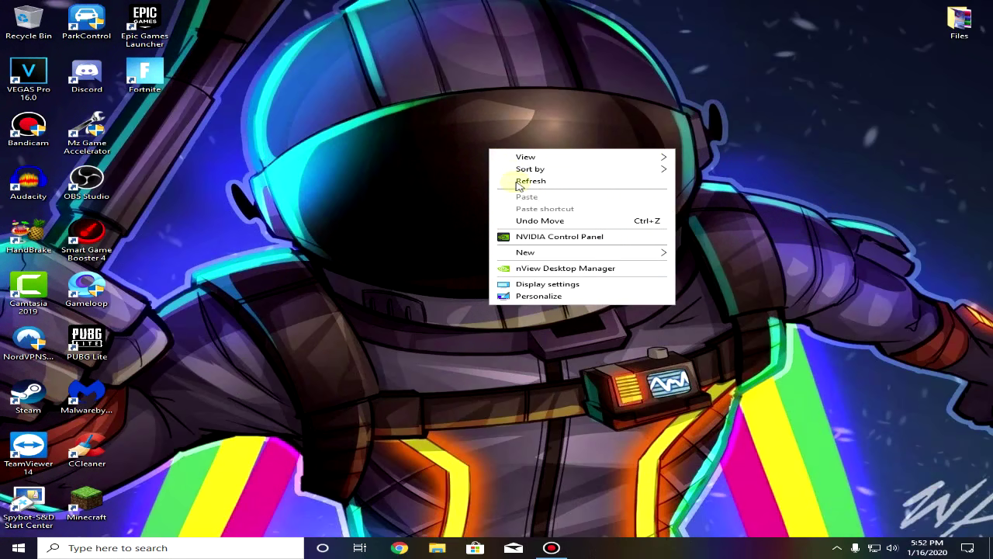
click(520, 181)
right_click(490, 157)
click(516, 187)
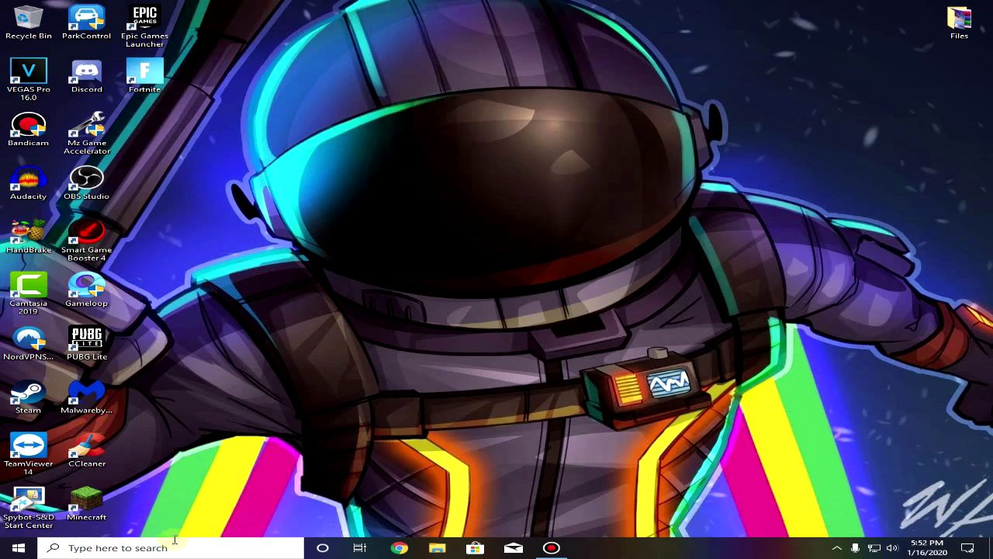
Step: In Settings > Gaming, stop the controller button from opening Game bar
click(18, 548)
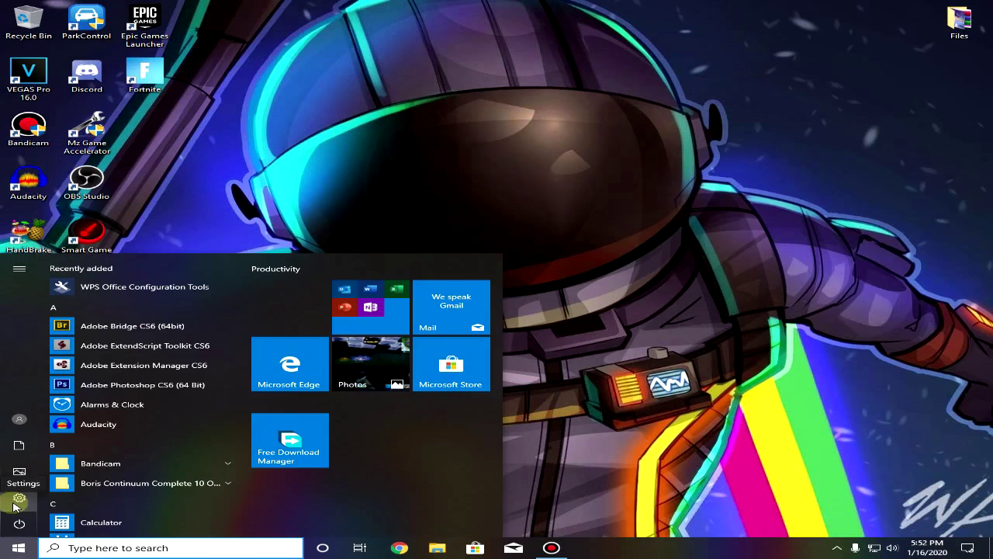
click(39, 501)
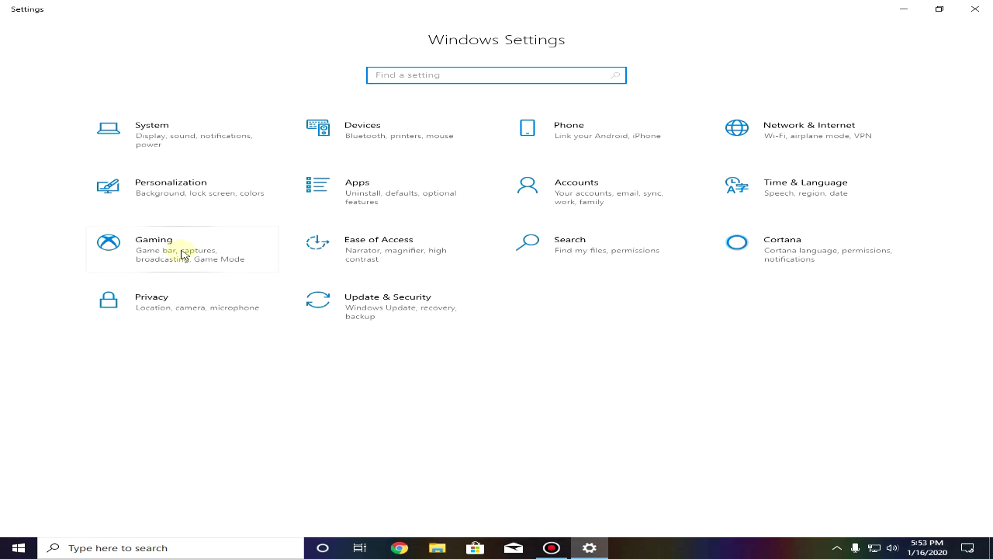
click(221, 255)
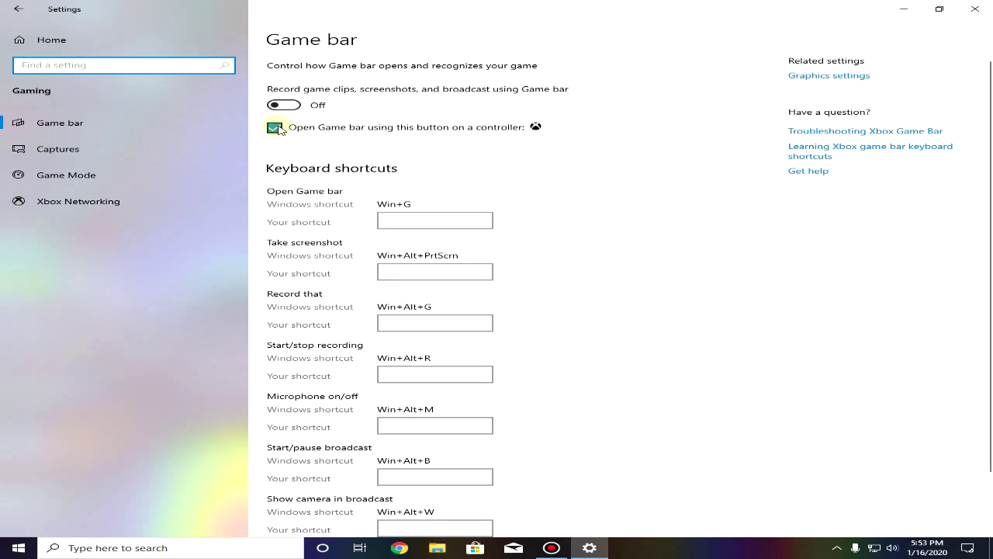
click(275, 128)
Step: Check that Game Mode is switched On, then begin a Windows search for winver
scroll(368, 207, down, 2)
scroll(368, 210, up, 2)
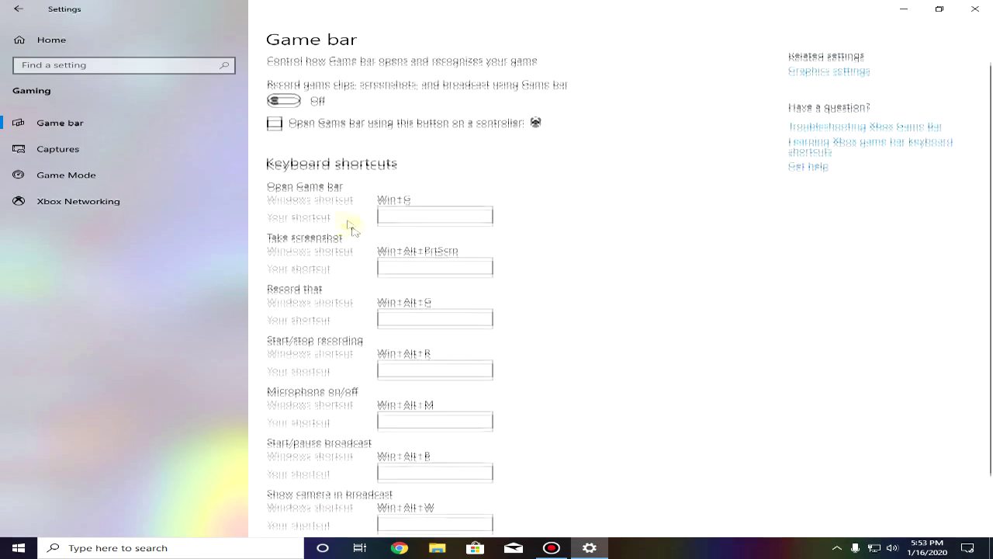
click(93, 175)
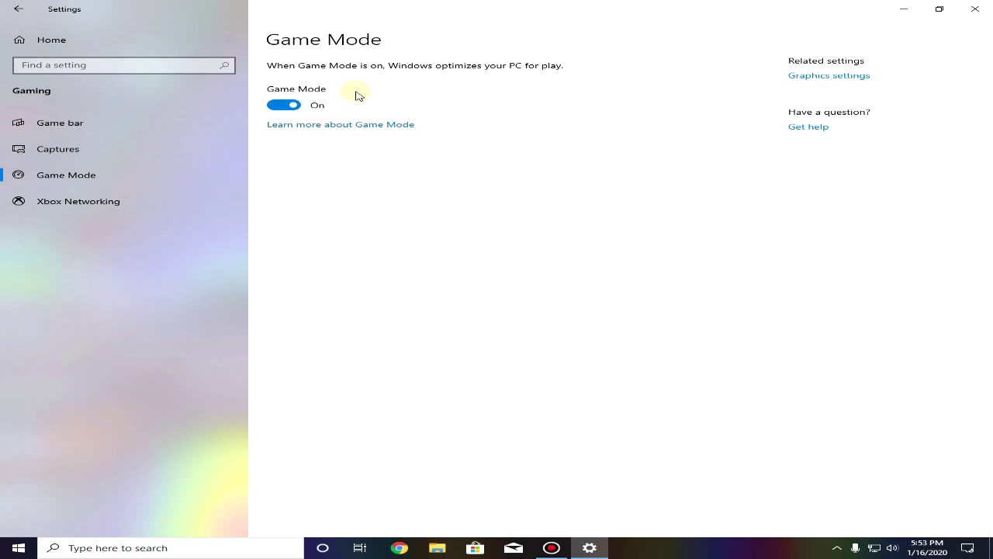
click(189, 552)
text(win)
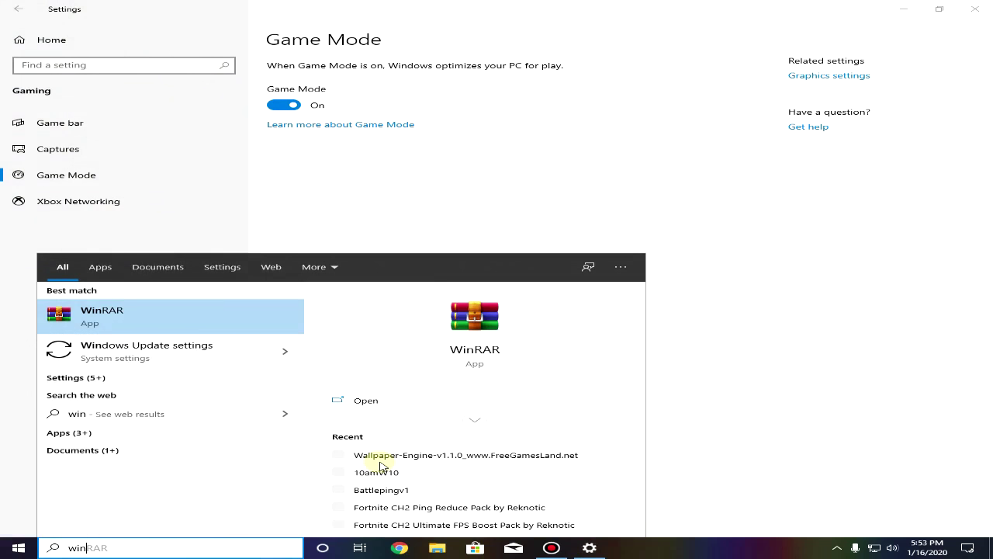
text(ver)
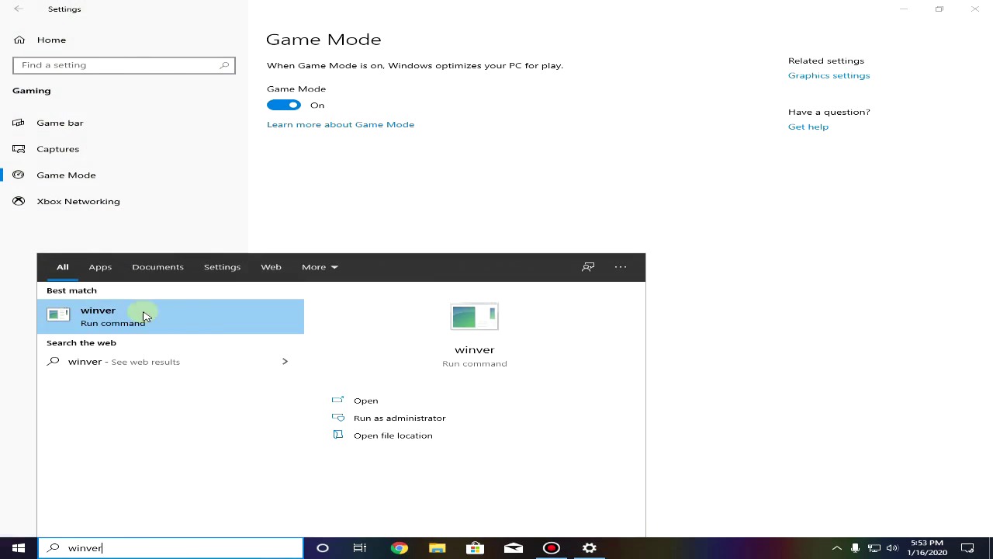
click(144, 316)
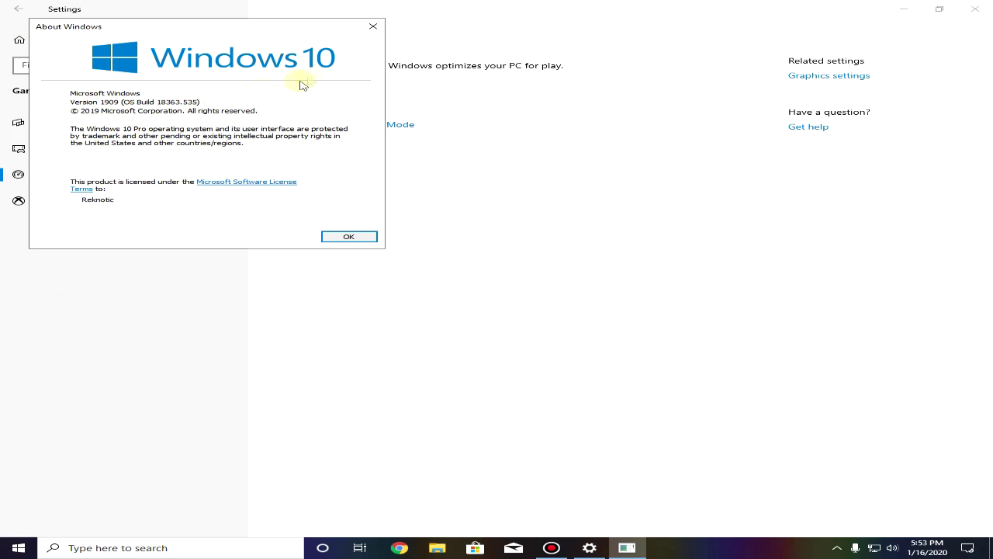
click(373, 27)
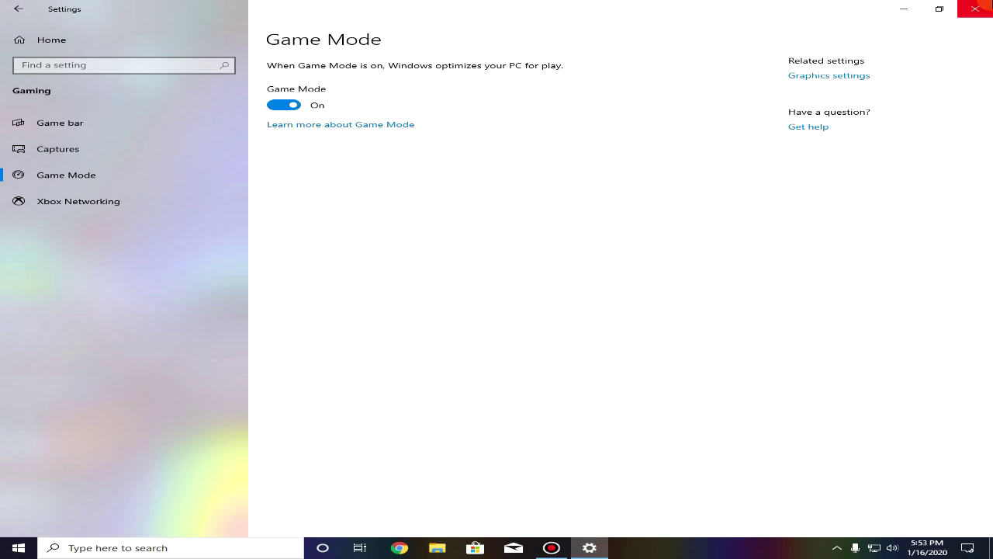
click(976, 9)
Step: Refresh the clear Windows 10 desktop from its right-click menu
right_click(381, 114)
mouse_move(388, 122)
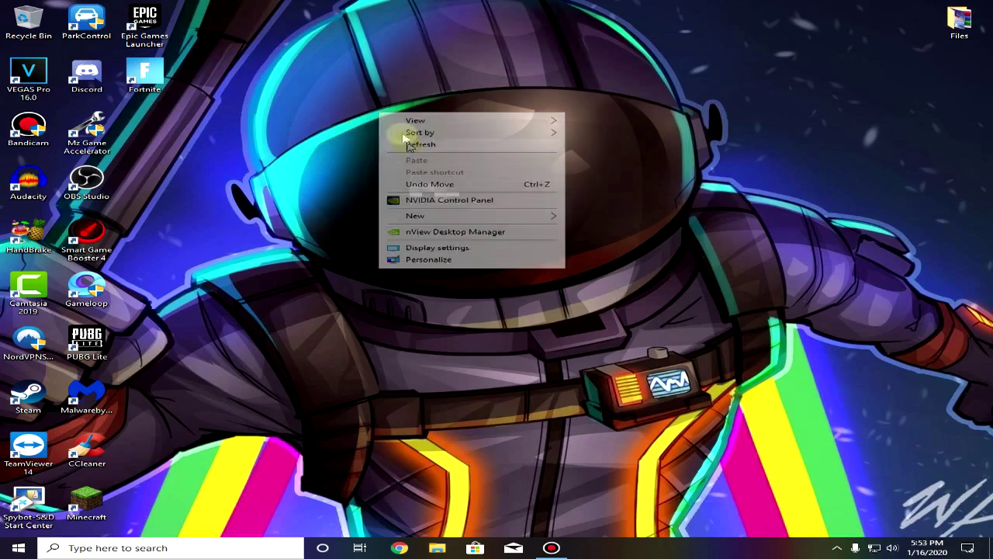
click(407, 145)
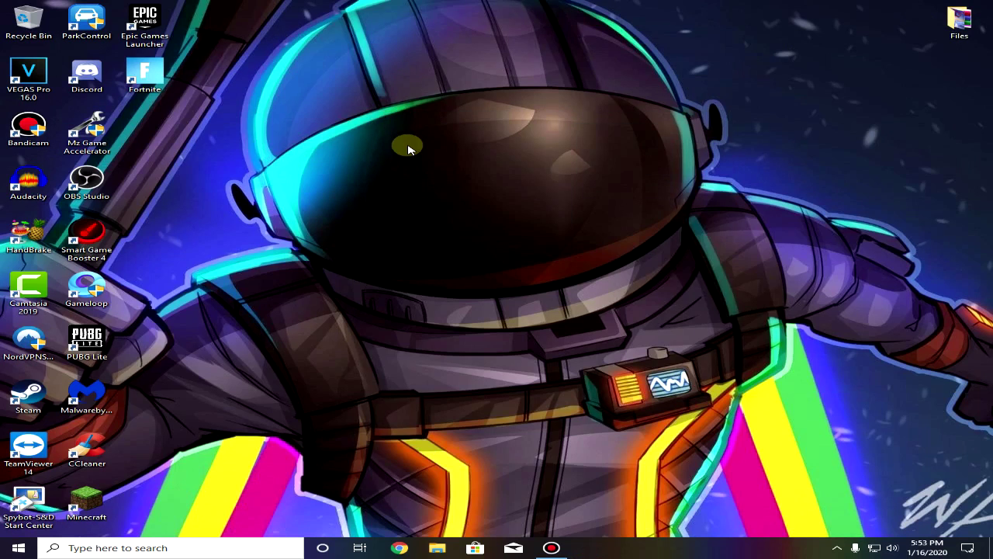